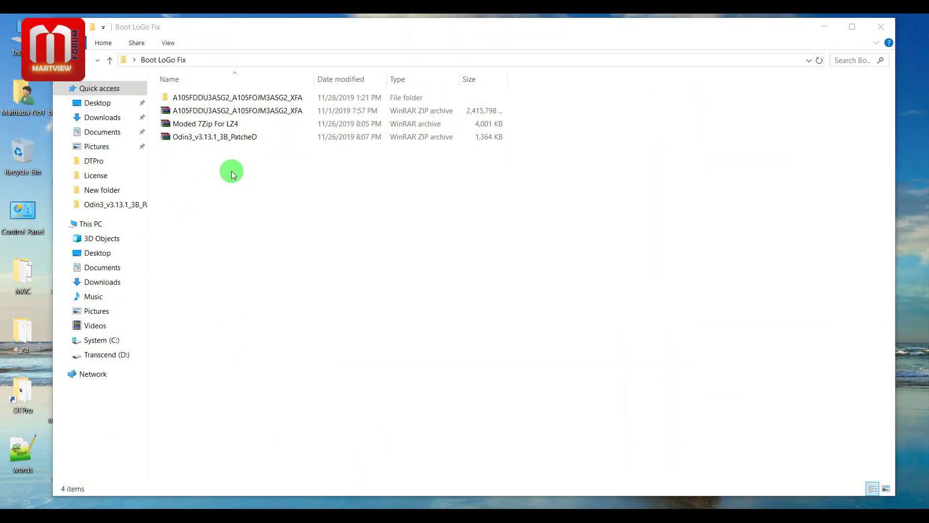
# Review the A105F firmware folder and archive, the Moded 7Zip For LZ4 archive and the Odin3 archive in the Boot LoGo Fix folder.
pyautogui.click(201, 111)
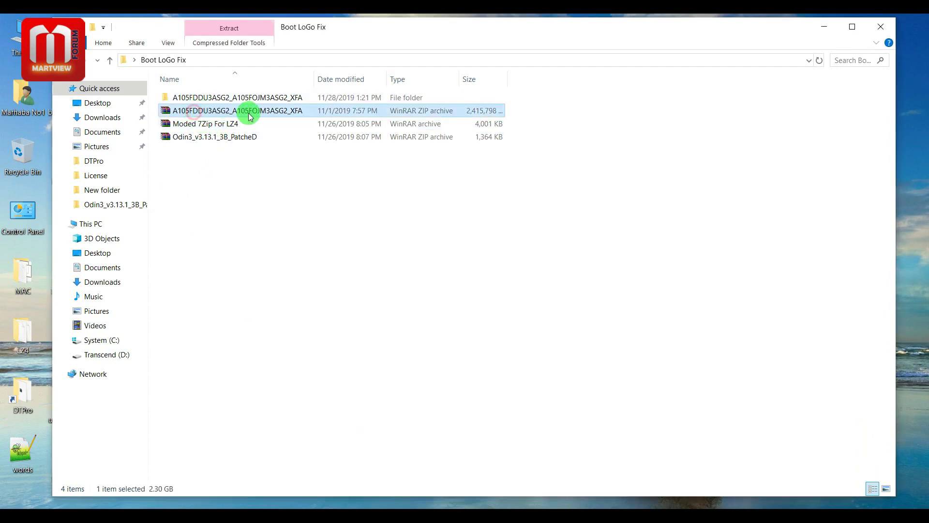
pyautogui.click(203, 99)
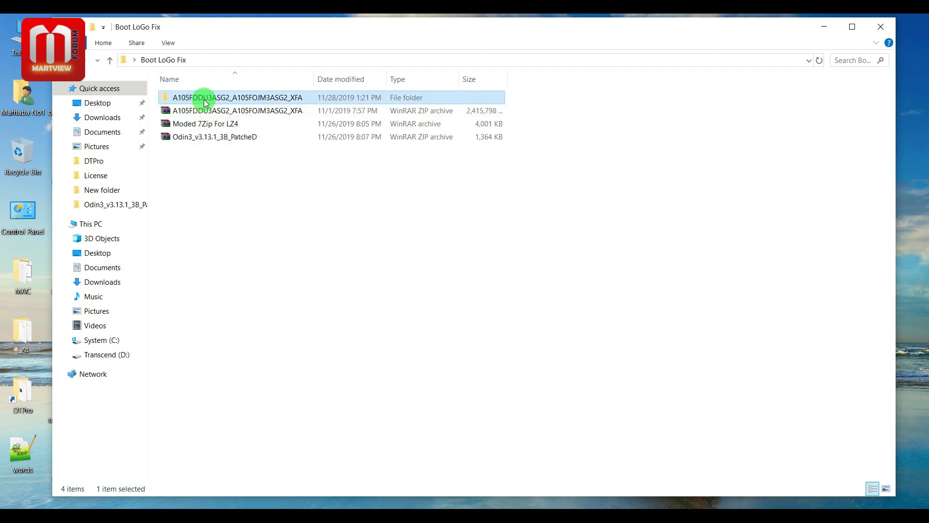
pyautogui.click(206, 124)
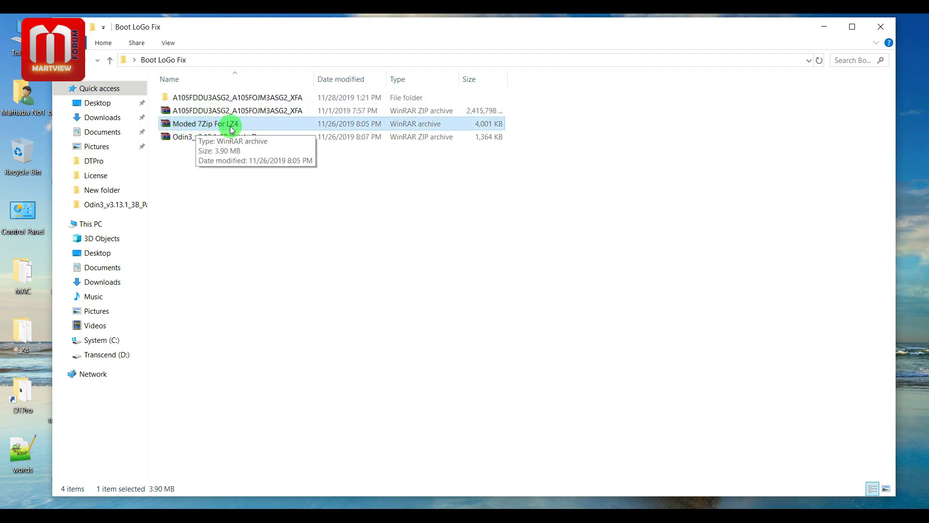
pyautogui.click(206, 126)
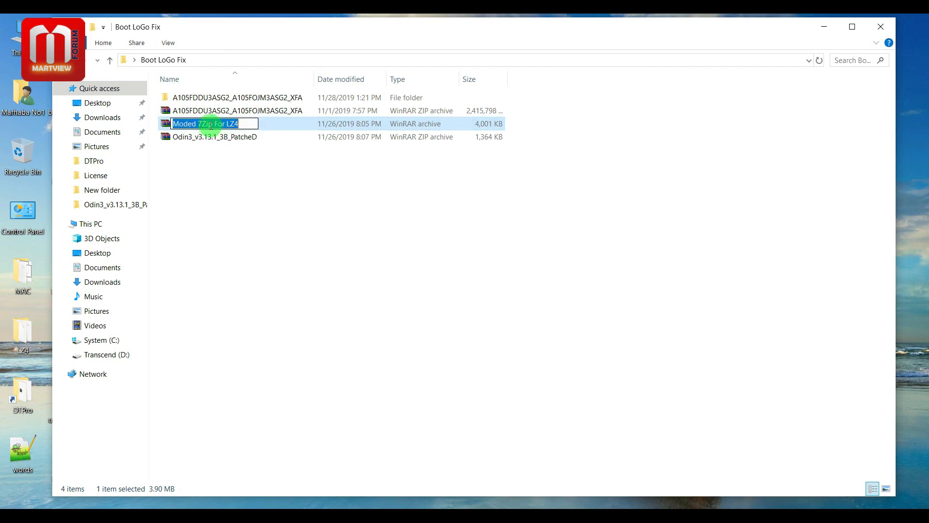
pyautogui.click(226, 154)
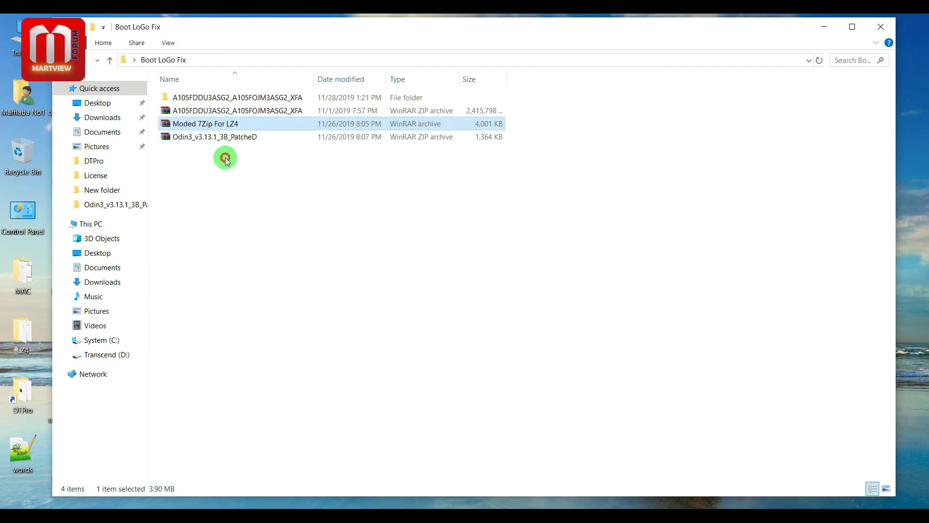
pyautogui.click(200, 137)
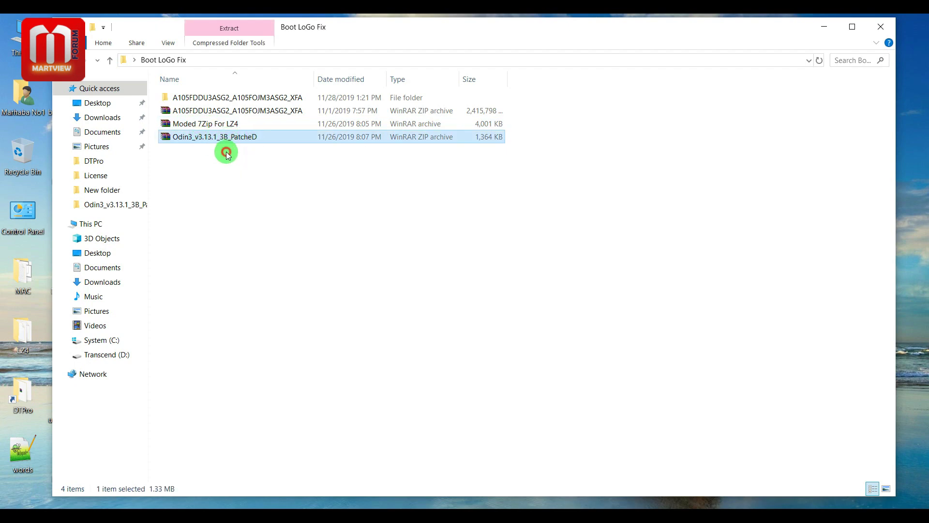
pyautogui.click(227, 154)
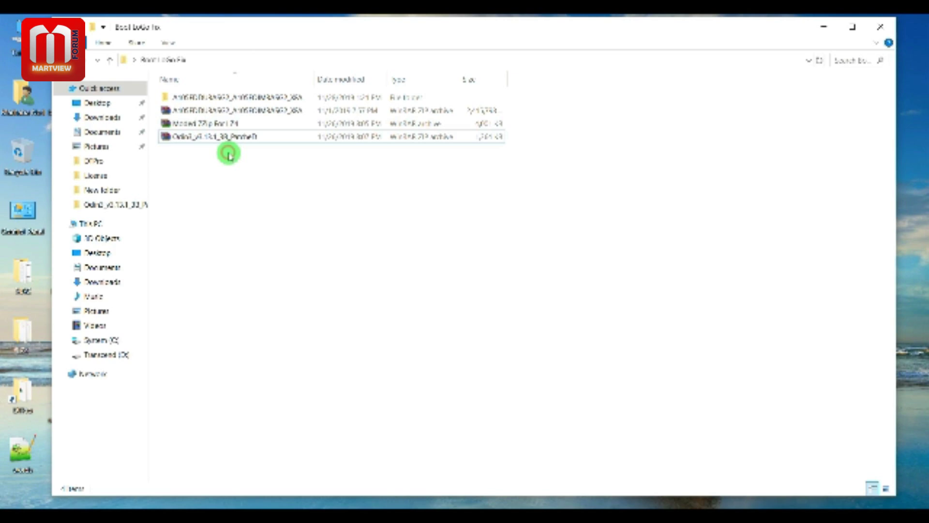
# Install the x64 edition of 7-Zip Zstandard from the Moded 7Zip For LZ4 archive into the default folder, and close the archive.
pyautogui.click(201, 125)
pyautogui.doubleClick(201, 125)
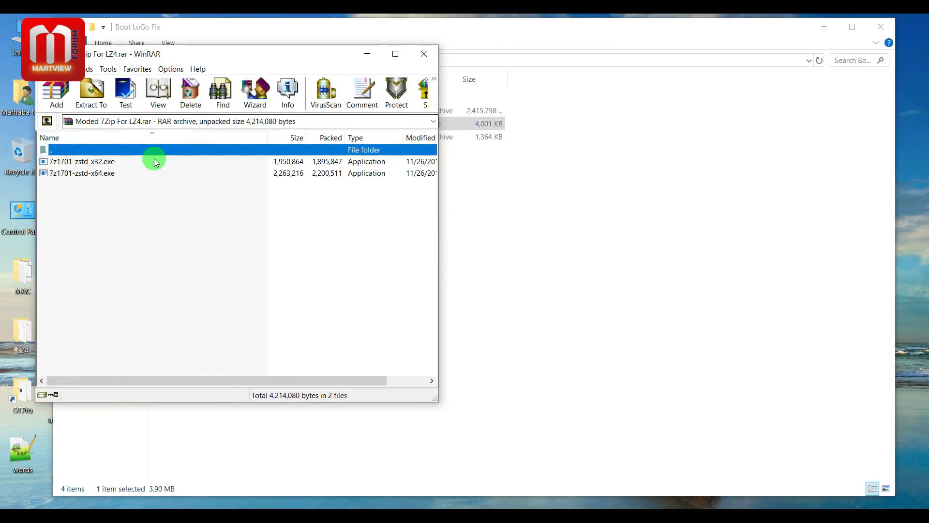
pyautogui.click(94, 166)
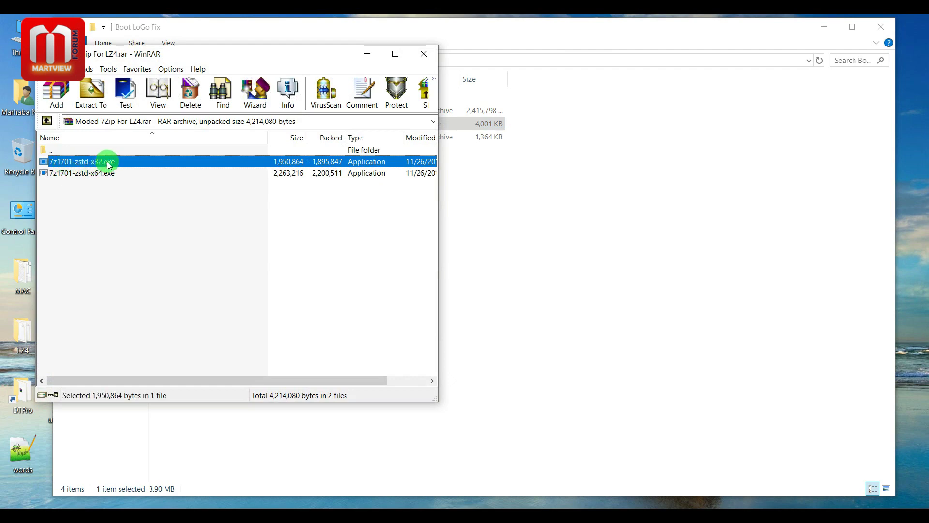
pyautogui.click(77, 176)
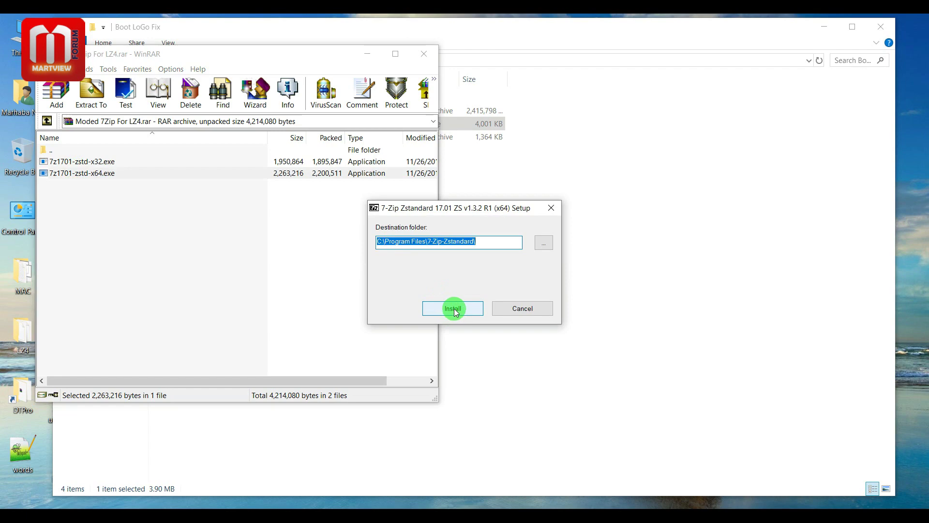
pyautogui.click(454, 308)
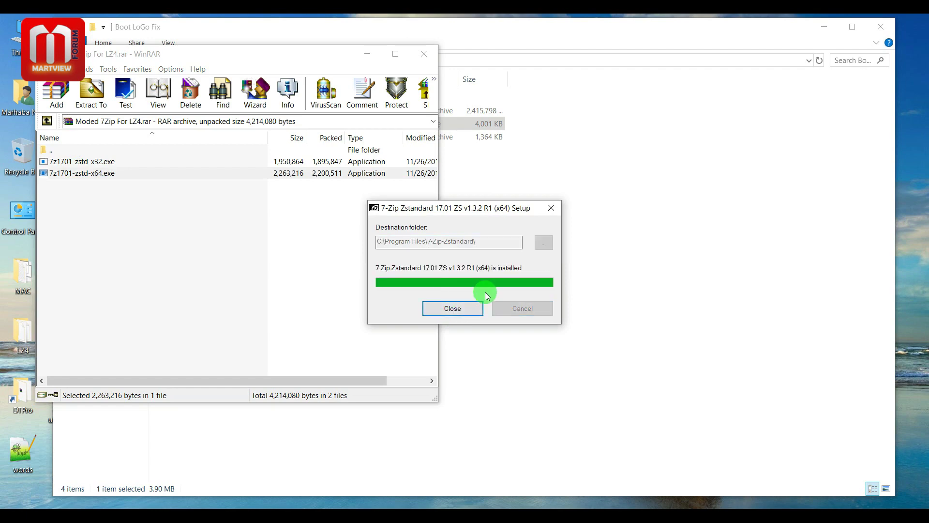
pyautogui.click(450, 307)
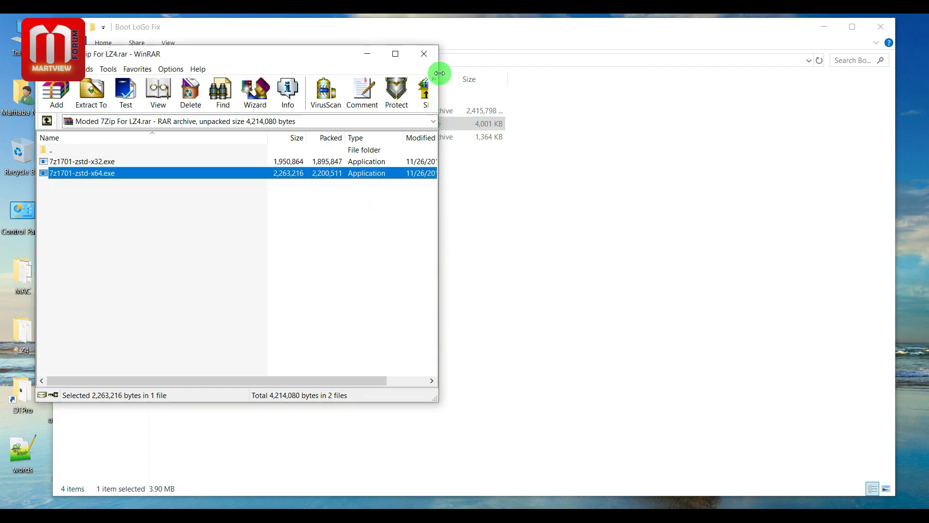
pyautogui.click(425, 54)
# Extract the Odin3_v3.13.1_3B_PatcheD archive into a folder of the same name.
pyautogui.rightClick(235, 139)
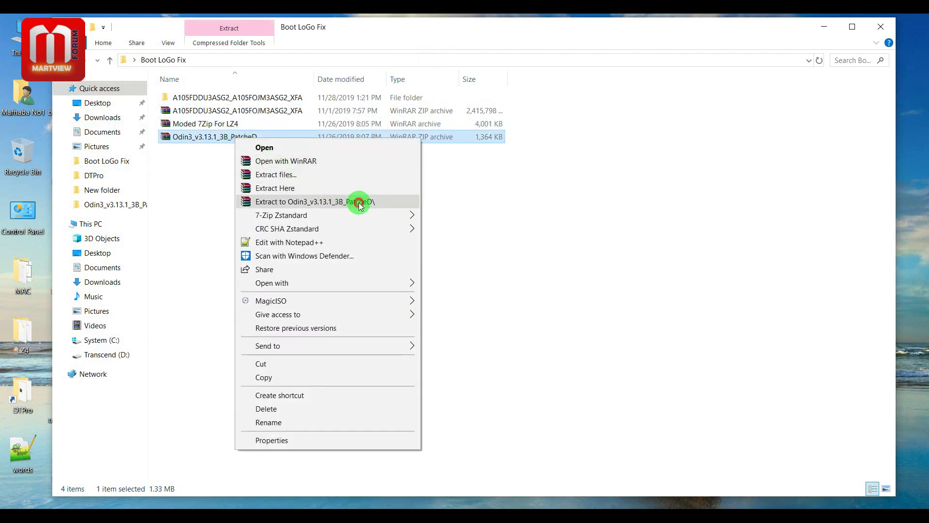
pyautogui.click(359, 202)
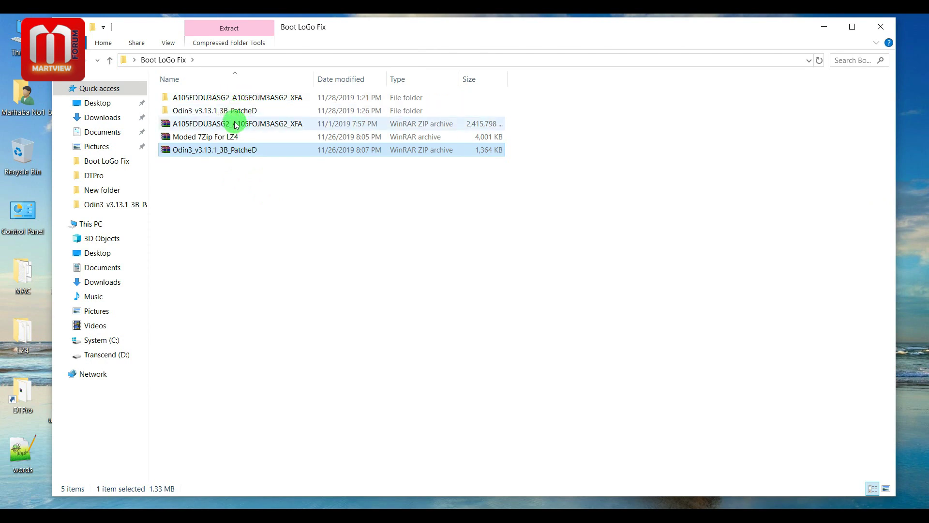
# Open the extracted A105FDDU3ASG2_A105FOJM3ASG2_XFA firmware folder and widen the Name column to show the full file names.
pyautogui.click(234, 122)
pyautogui.click(243, 98)
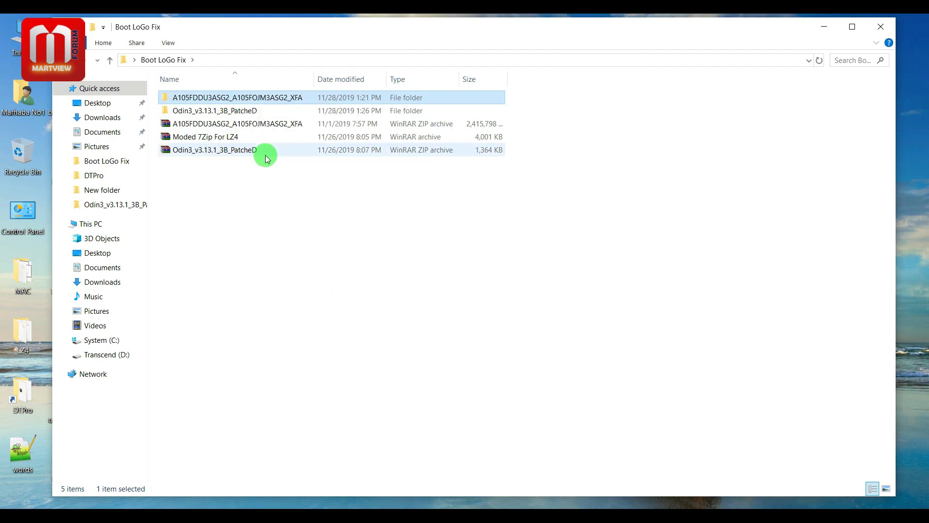
pyautogui.click(217, 111)
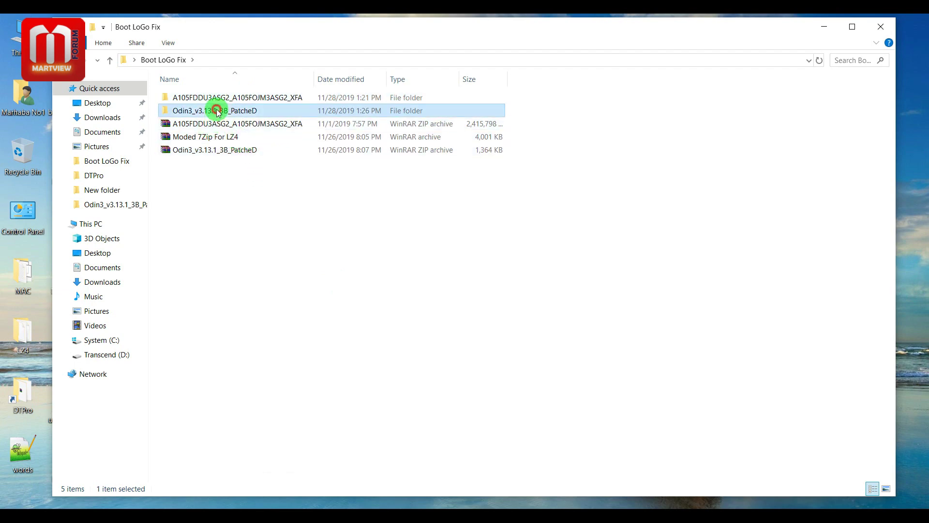
pyautogui.click(222, 100)
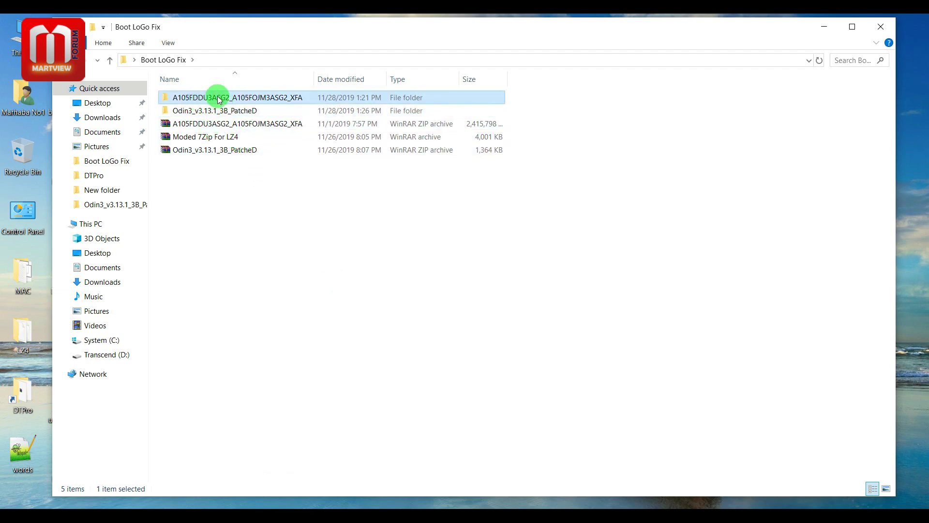
pyautogui.doubleClick(217, 99)
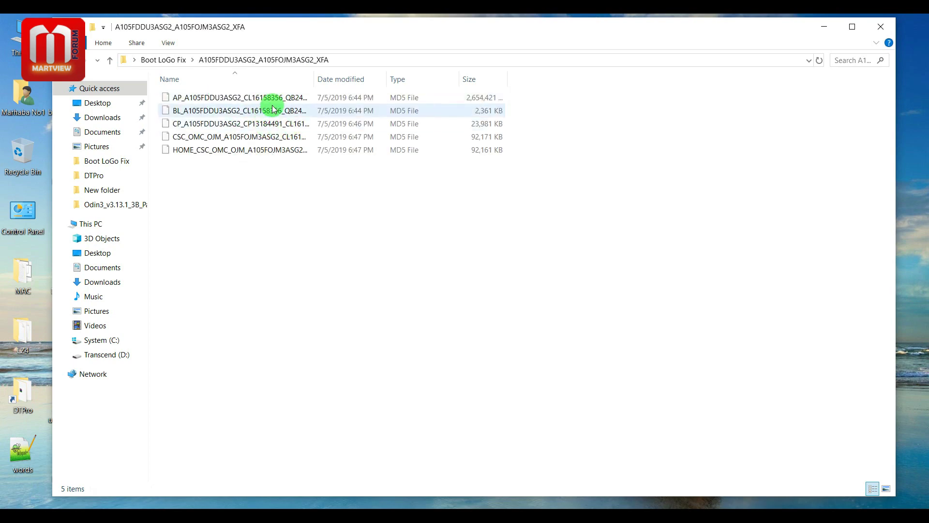
pyautogui.moveTo(316, 79); pyautogui.dragTo(537, 79)
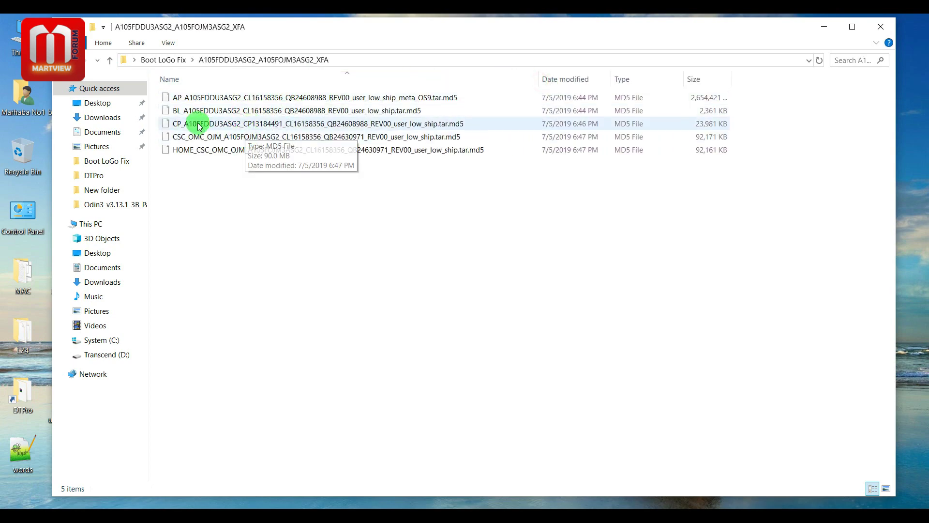
# Rename the BL firmware file by removing its .md5 extension so that it ends in .tar, accepting the extension change.
pyautogui.click(187, 111)
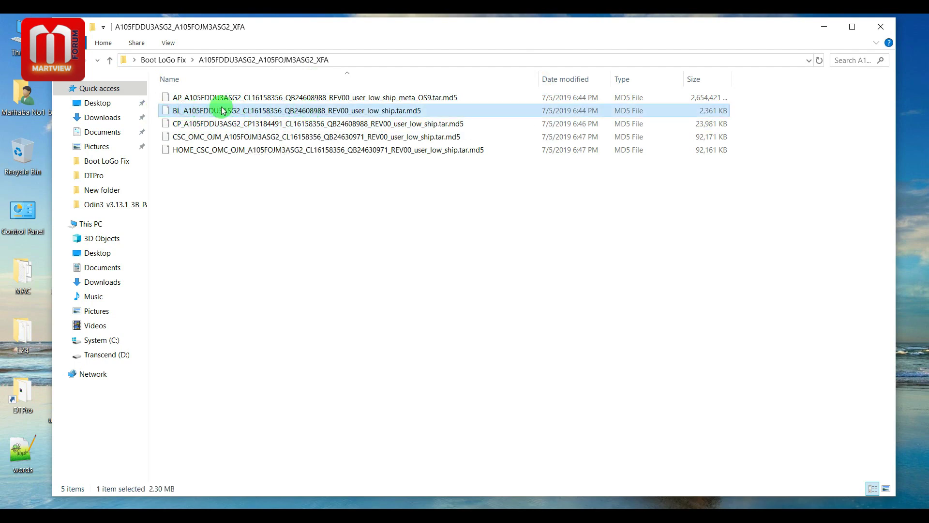
pyautogui.click(409, 112)
pyautogui.click(406, 111)
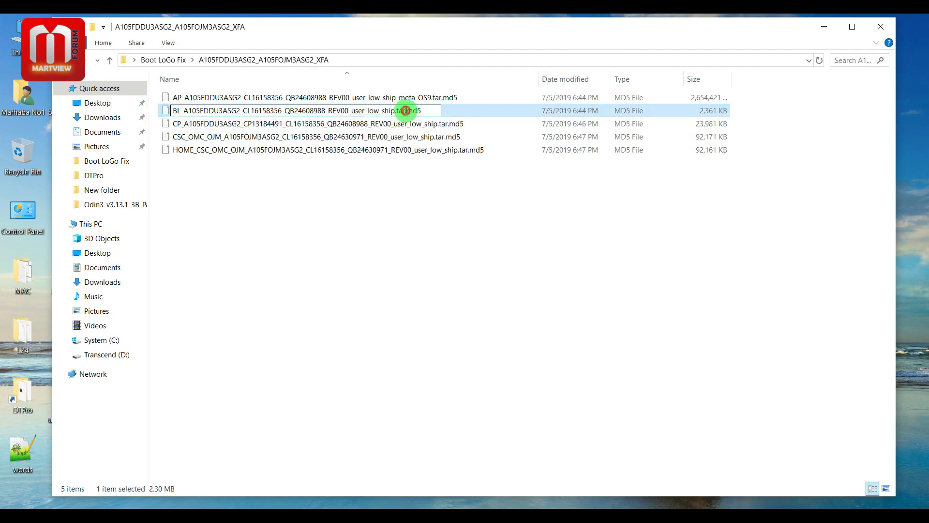
pyautogui.doubleClick(418, 111)
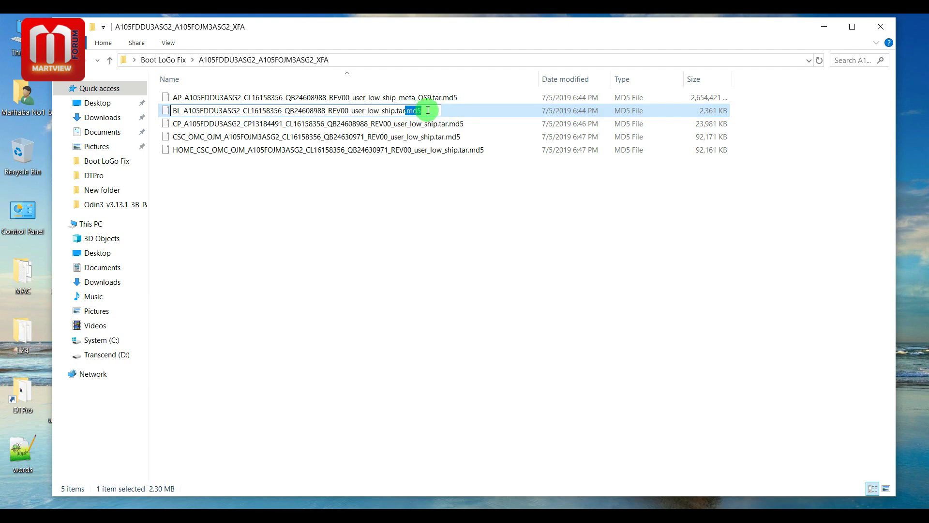
pyautogui.click(415, 202)
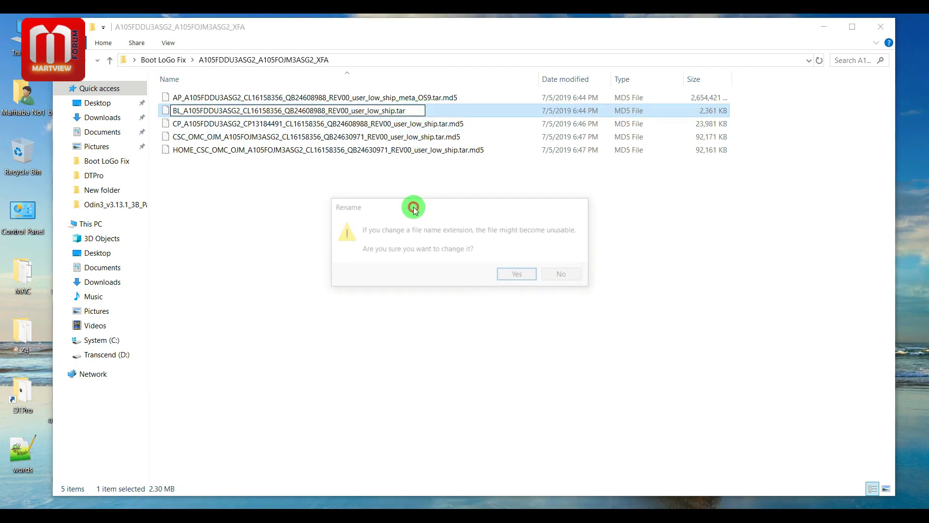
pyautogui.click(517, 276)
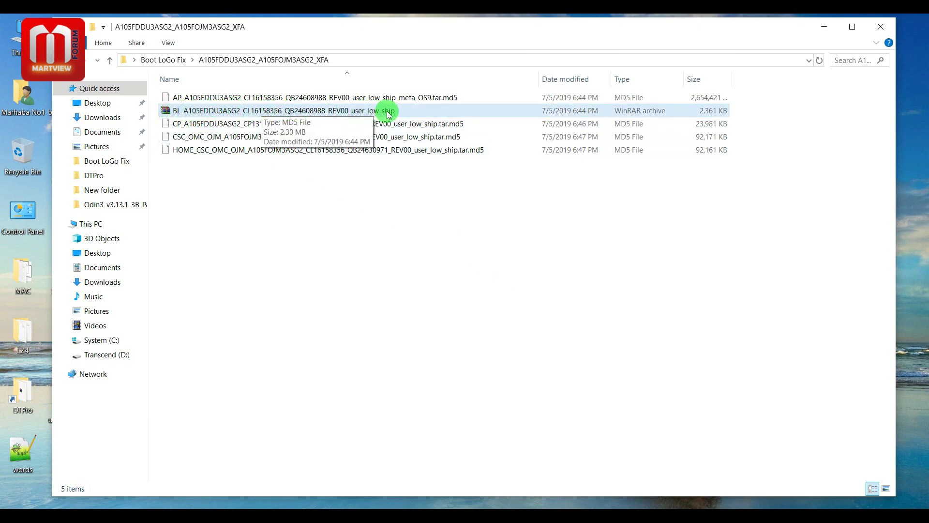
# Open the BL tar archive and extract param.bin.lz4 from it into the firmware folder.
pyautogui.doubleClick(340, 111)
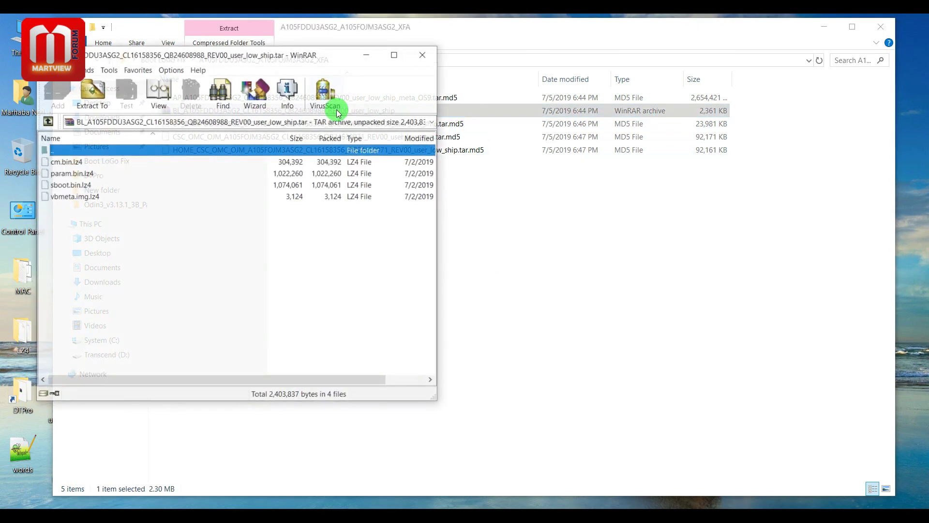
pyautogui.click(60, 175)
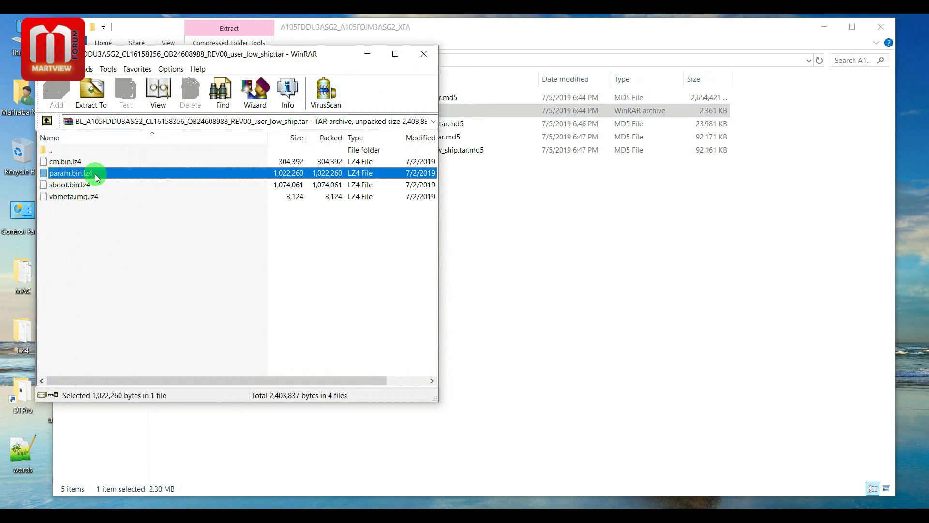
pyautogui.click(50, 177)
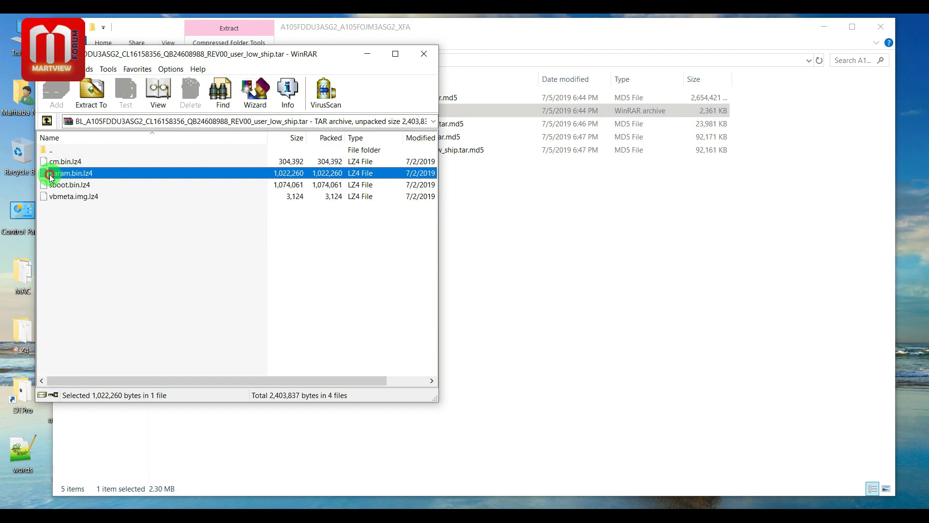
pyautogui.moveTo(51, 177); pyautogui.dragTo(586, 245)
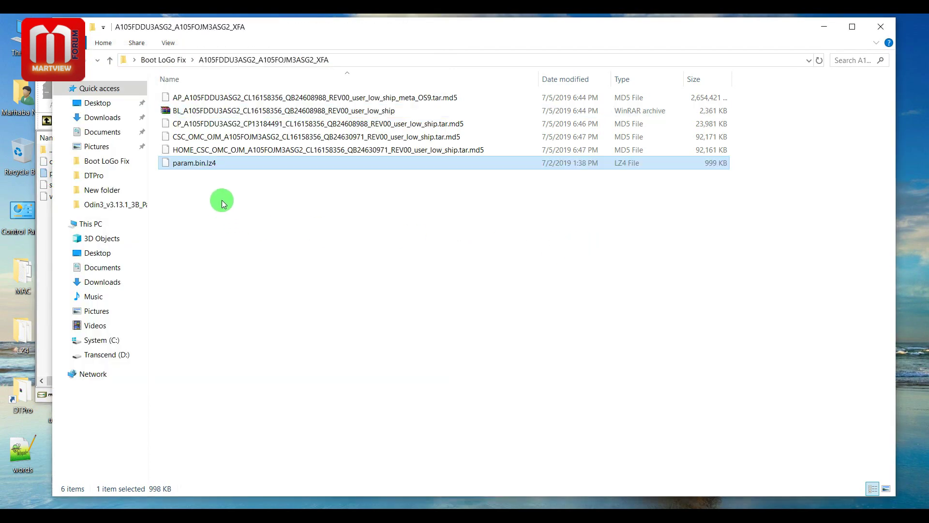
# Move param.bin.lz4 from the firmware folder to the parent Boot LoGo Fix folder, and close the BL archive window.
pyautogui.rightClick(192, 167)
pyautogui.click(230, 372)
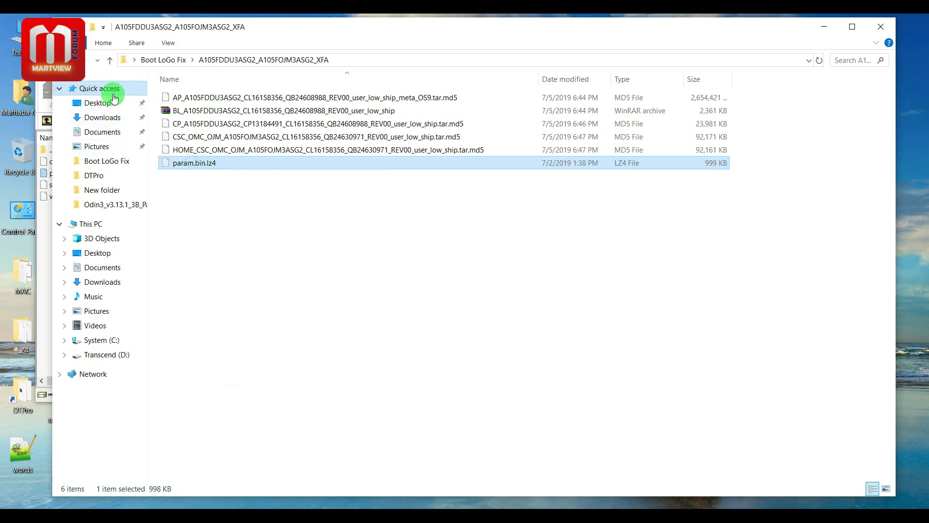
pyautogui.click(110, 60)
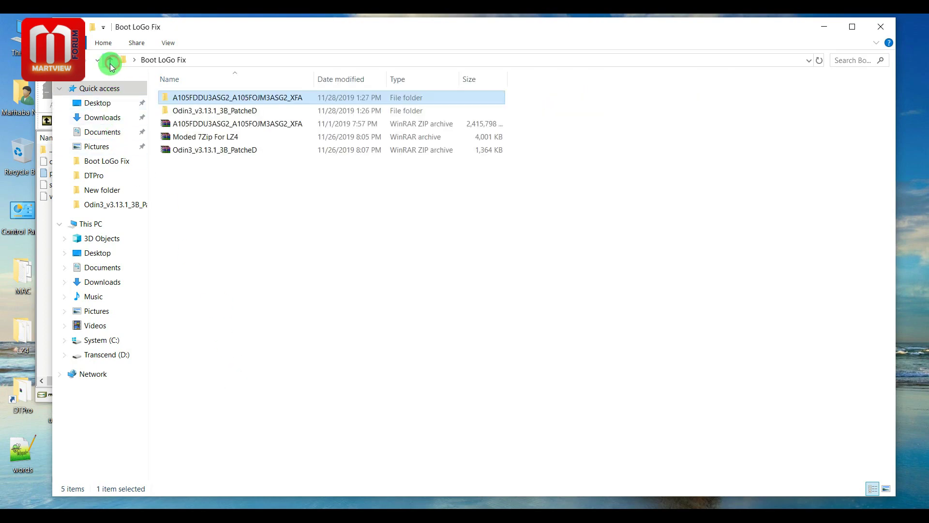
pyautogui.rightClick(261, 211)
pyautogui.click(287, 291)
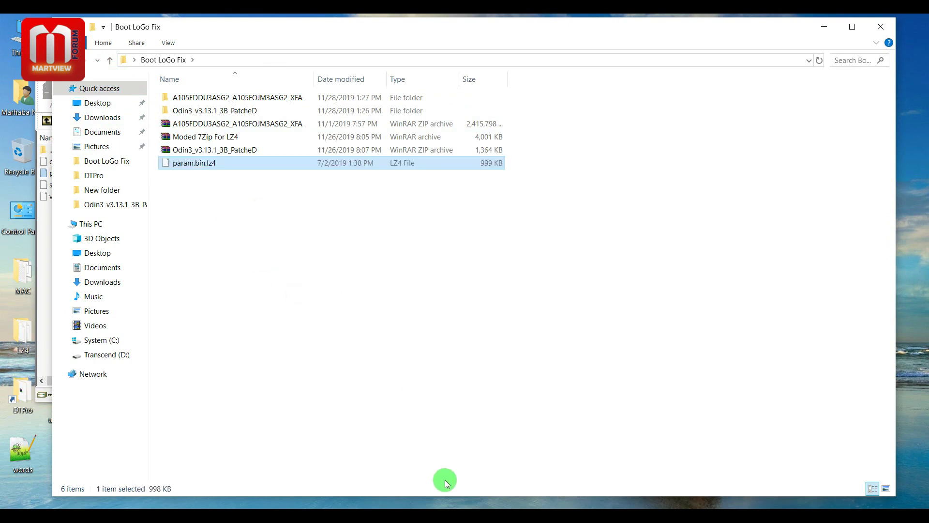
pyautogui.click(472, 512)
pyautogui.click(427, 57)
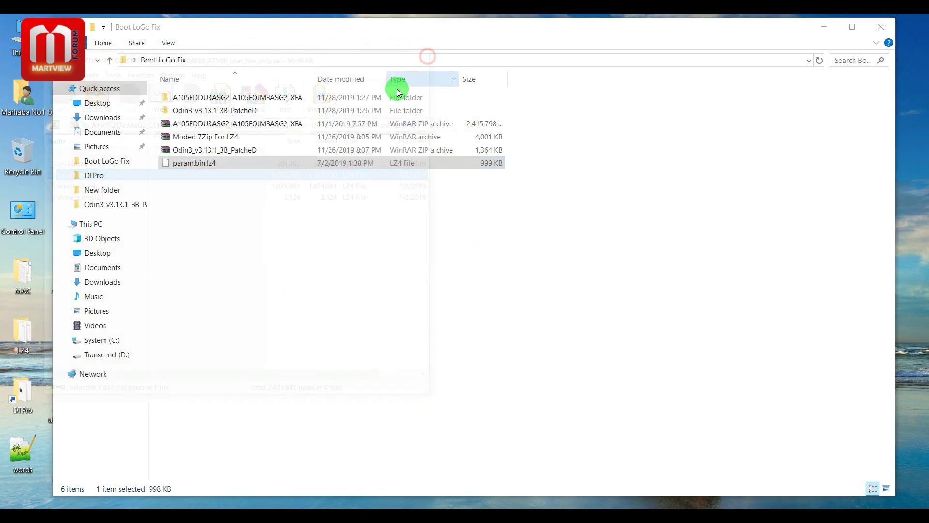
# Extract param.bin from param.bin.lz4 into the Boot LoGo Fix folder with 7-Zip Zstandard, and delete param.bin.lz4.
pyautogui.click(212, 165)
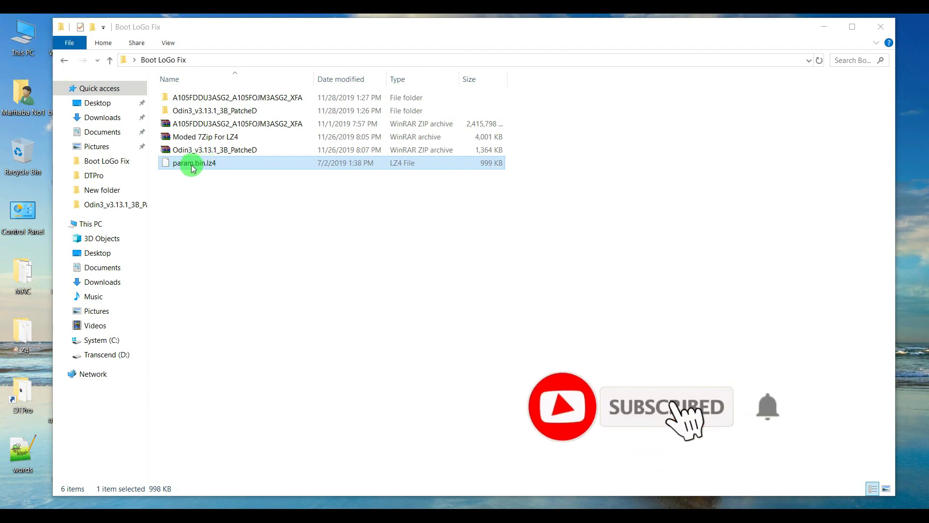
pyautogui.rightClick(192, 168)
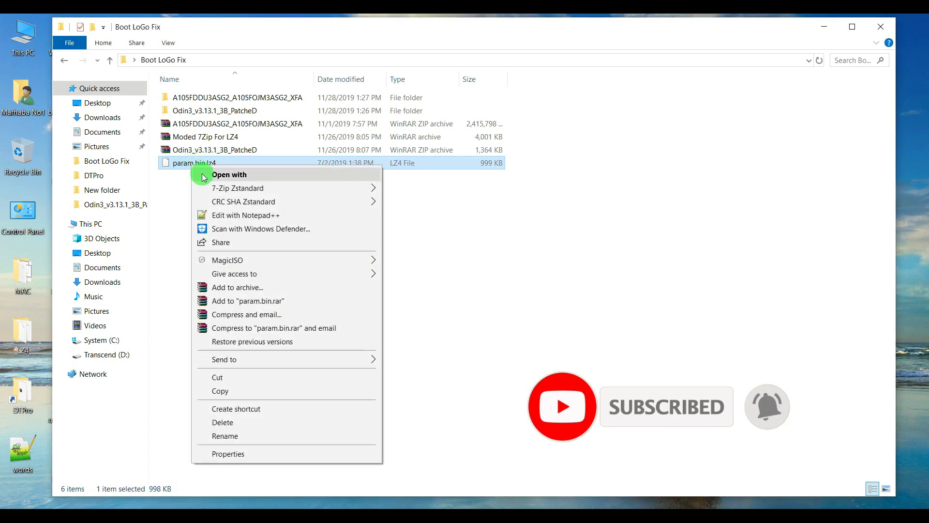
pyautogui.moveTo(241, 190)
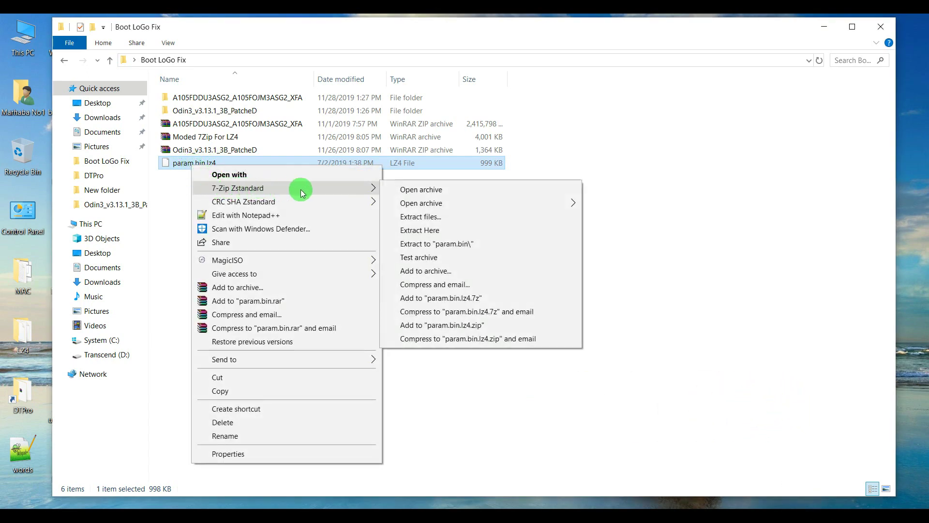
pyautogui.click(411, 231)
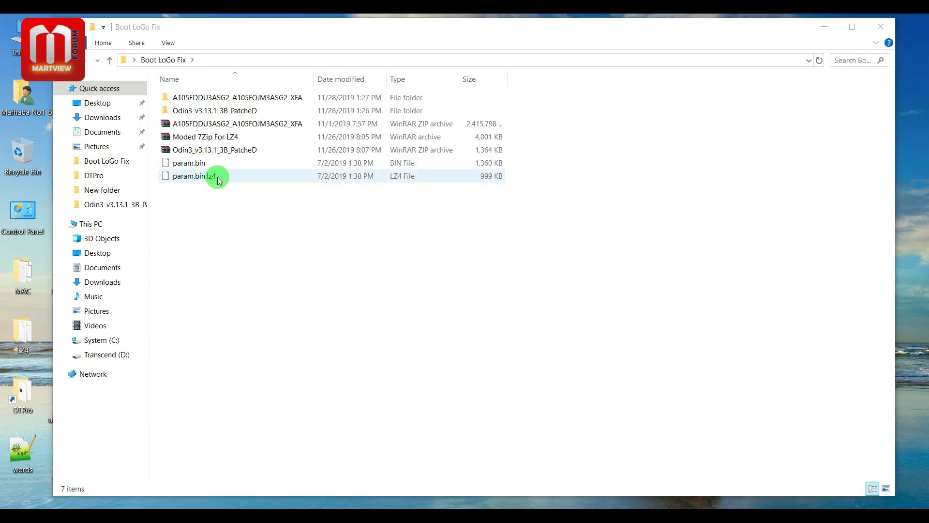
pyautogui.click(217, 179)
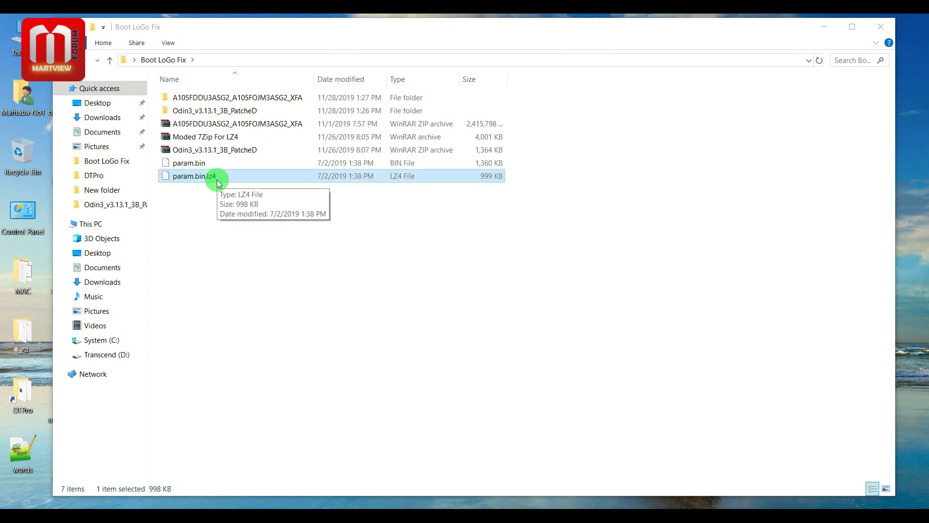
pyautogui.press('Delete')
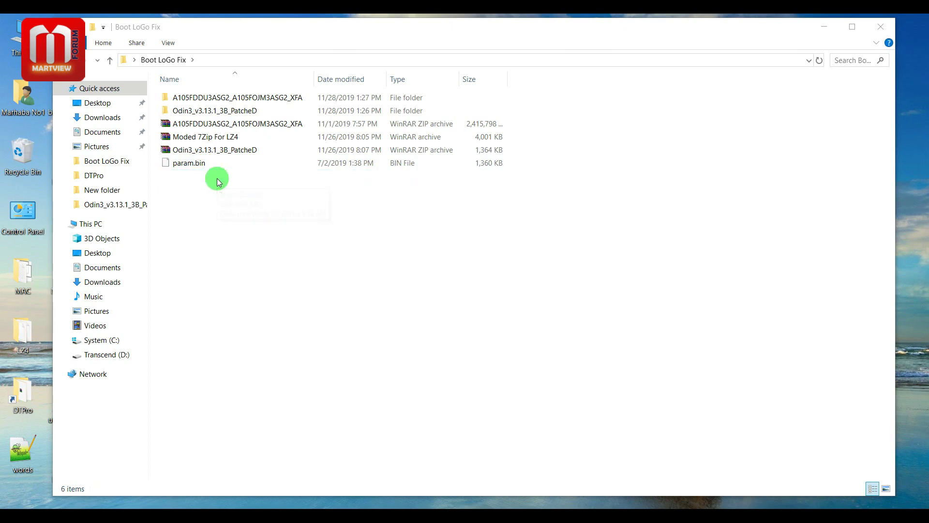
# Open param.bin as an archive in 7-Zip Zstandard and narrow its window to expose the folder behind it.
pyautogui.click(188, 165)
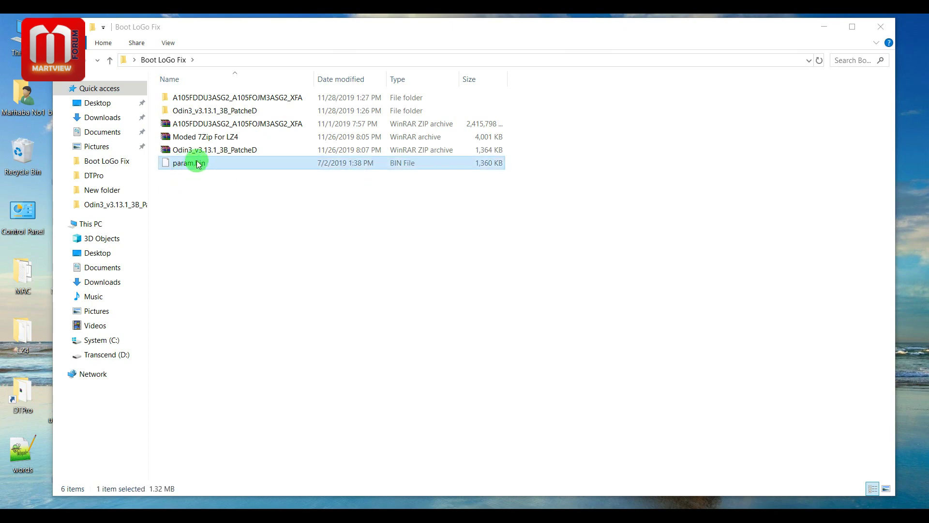
pyautogui.click(200, 165)
pyautogui.rightClick(197, 168)
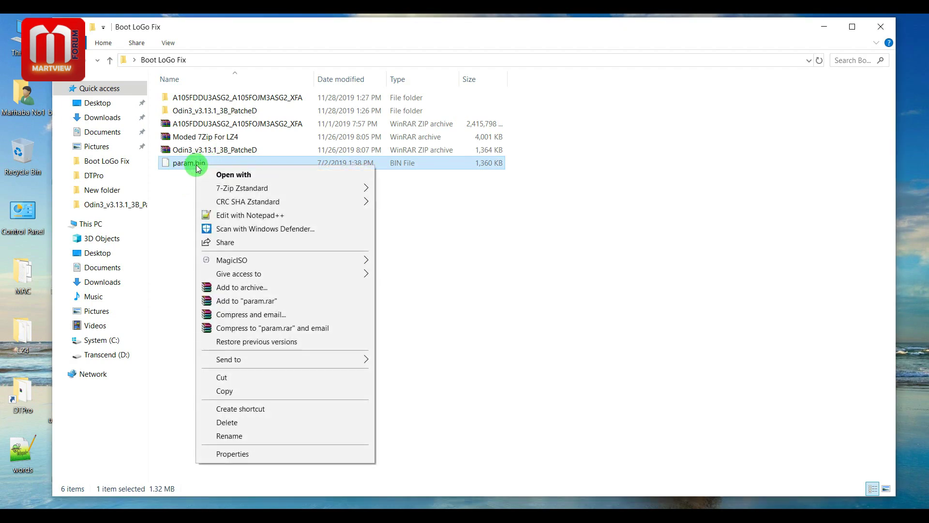
pyautogui.moveTo(291, 189)
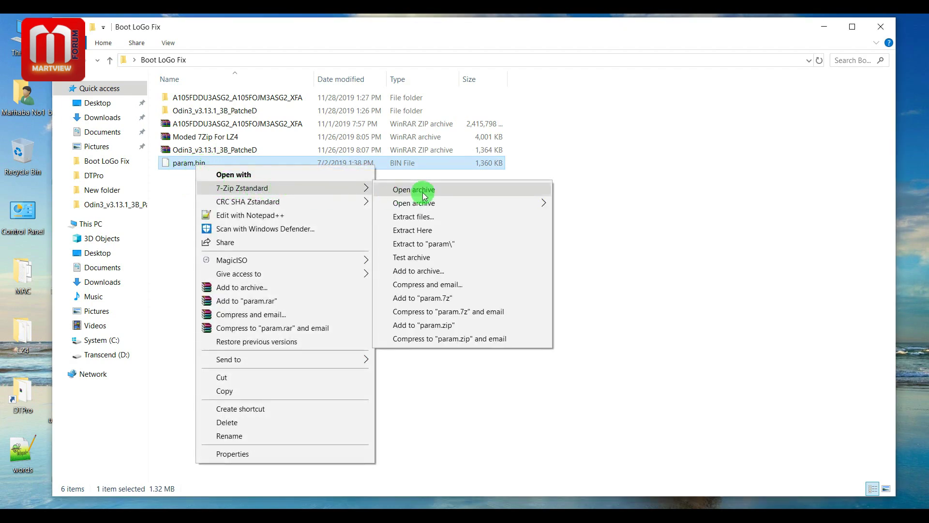
pyautogui.click(420, 190)
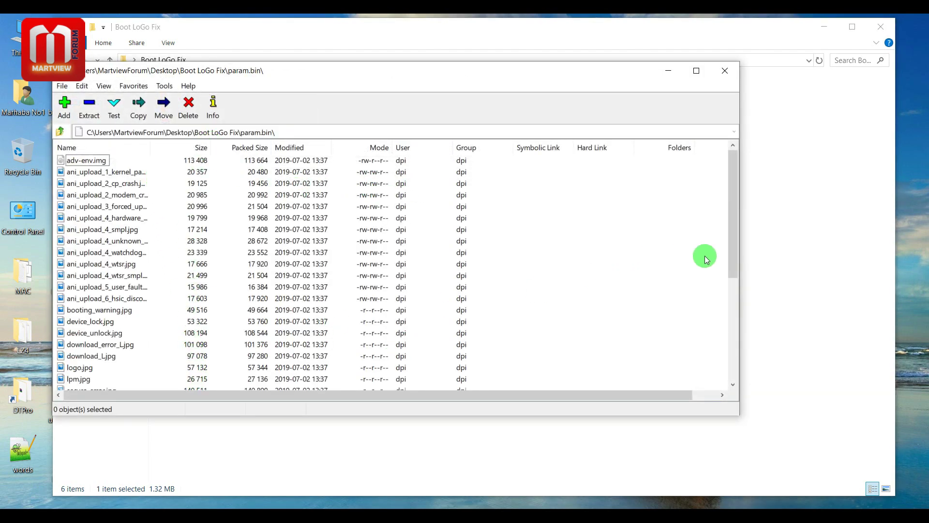
pyautogui.moveTo(736, 253); pyautogui.dragTo(491, 253)
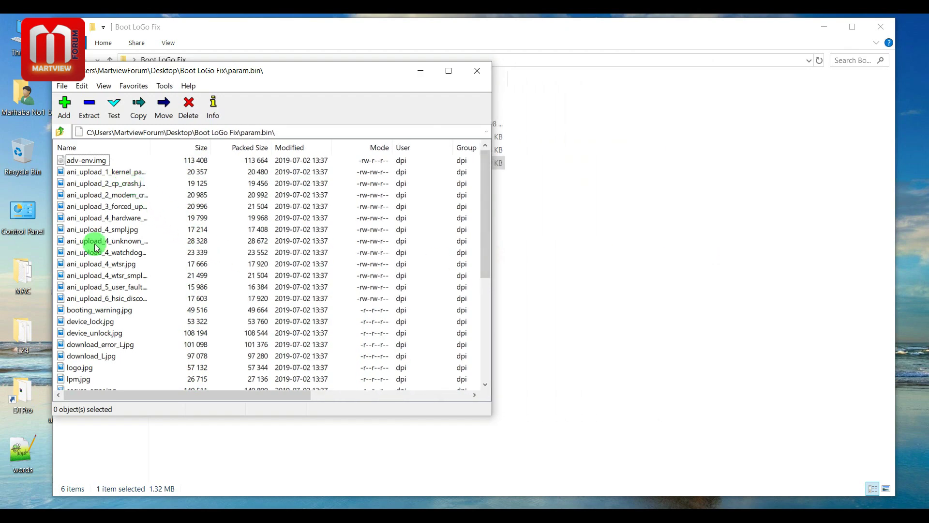
# Copy booting_warning.jpg from the param.bin archive into the Boot LoGo Fix folder, and view the image.
pyautogui.click(103, 310)
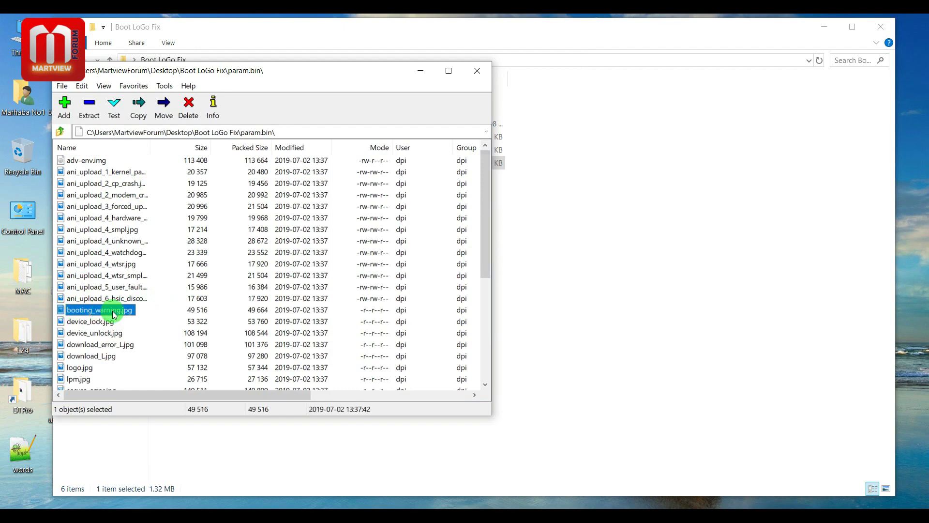
pyautogui.moveTo(113, 310); pyautogui.dragTo(591, 280)
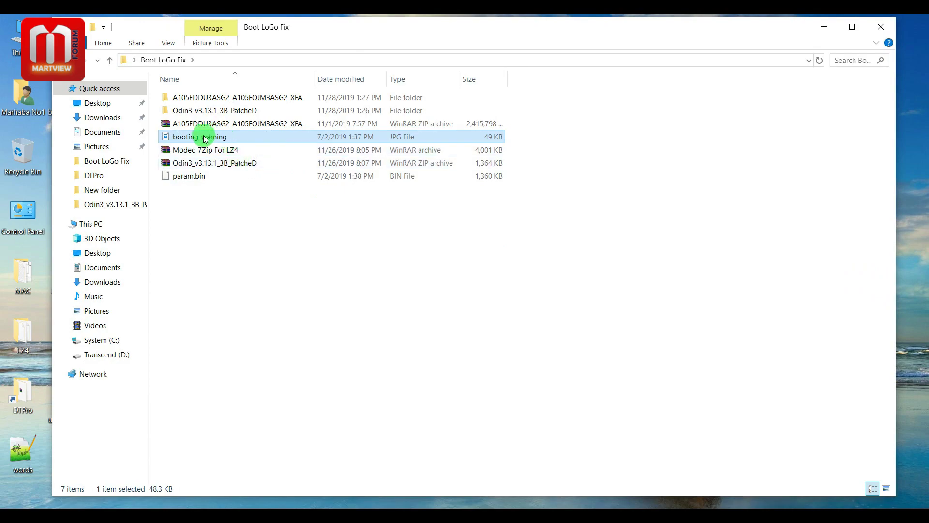
pyautogui.doubleClick(205, 138)
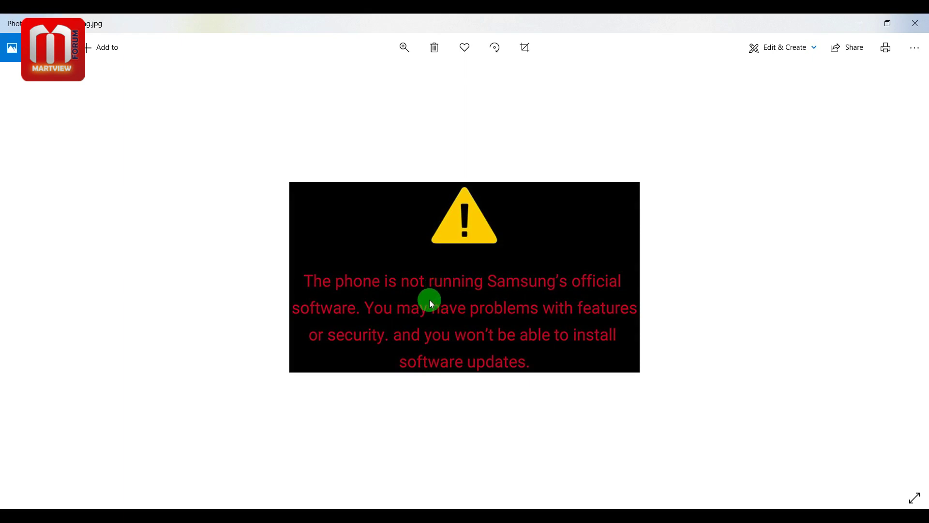
pyautogui.click(918, 27)
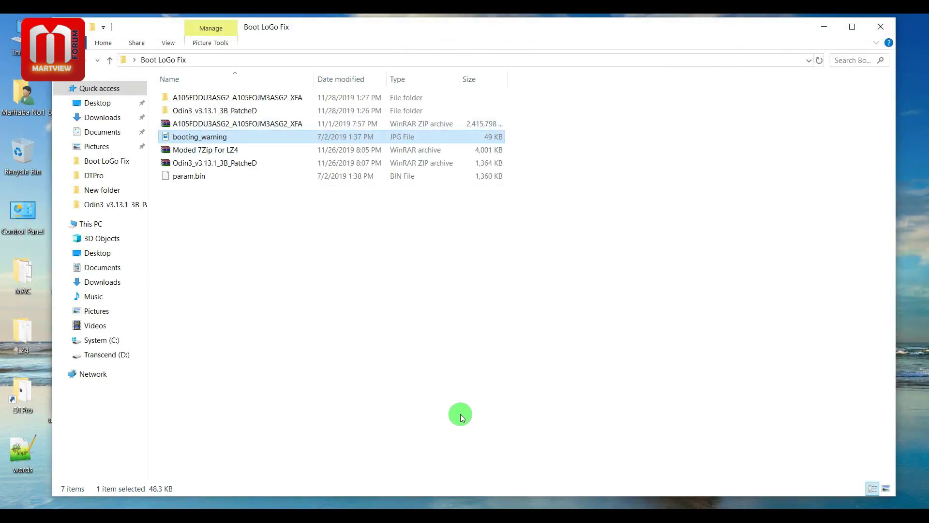
# Arrange the param.bin archive and Boot LoGo Fix folder windows side by side, and delete booting_warning.jpg from the archive.
pyautogui.click(469, 519)
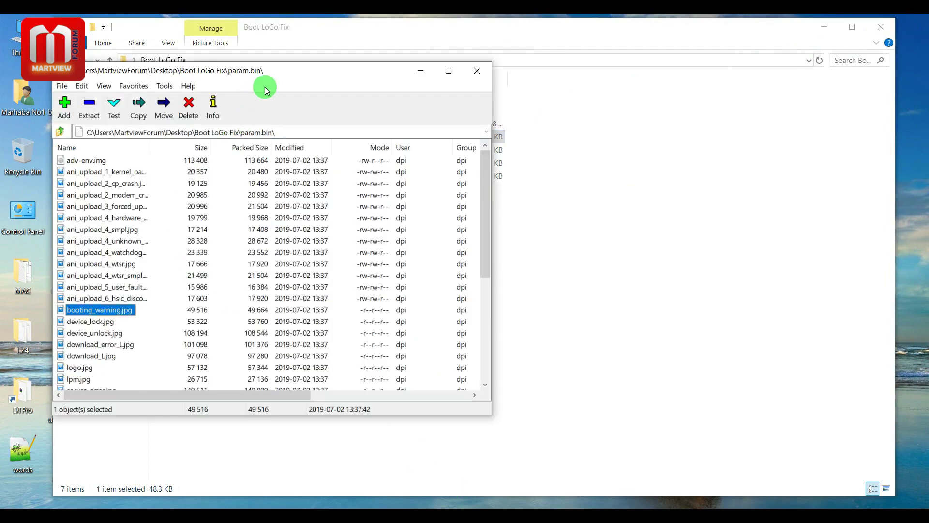
pyautogui.moveTo(382, 71); pyautogui.dragTo(726, 77)
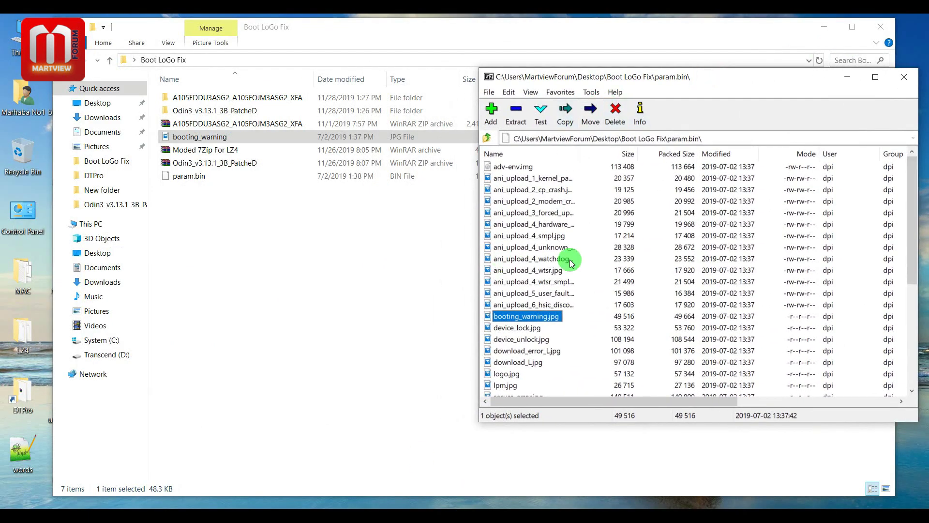
pyautogui.moveTo(896, 439); pyautogui.dragTo(480, 399)
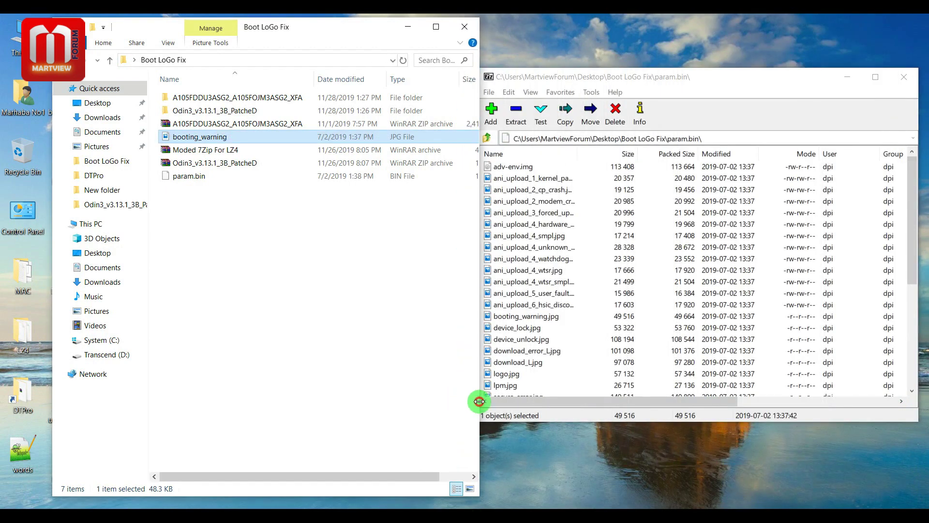
pyautogui.moveTo(707, 86); pyautogui.dragTo(728, 60)
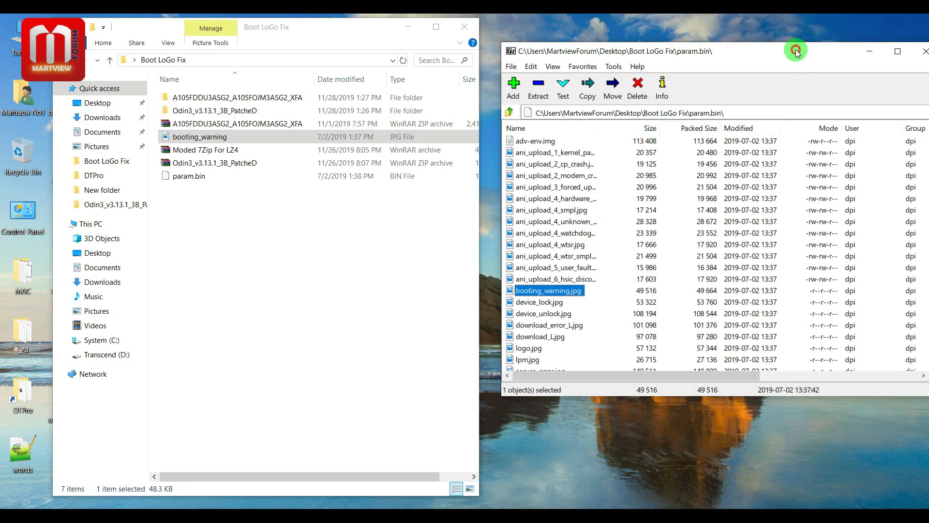
pyautogui.moveTo(794, 48); pyautogui.dragTo(774, 43)
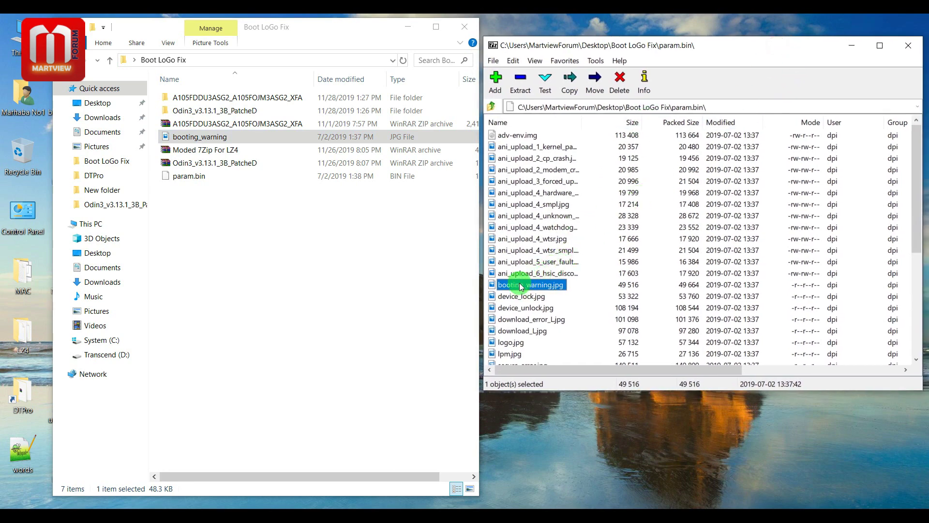
pyautogui.click(620, 81)
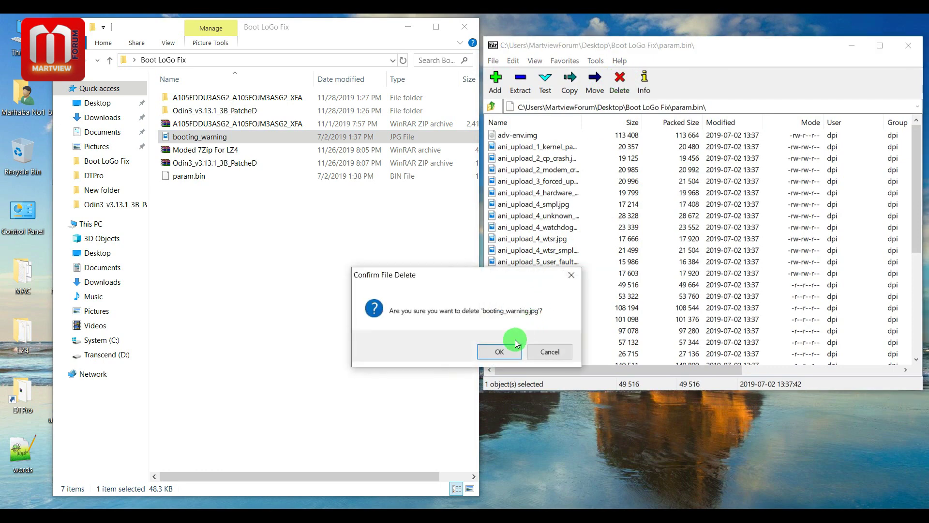
pyautogui.click(503, 351)
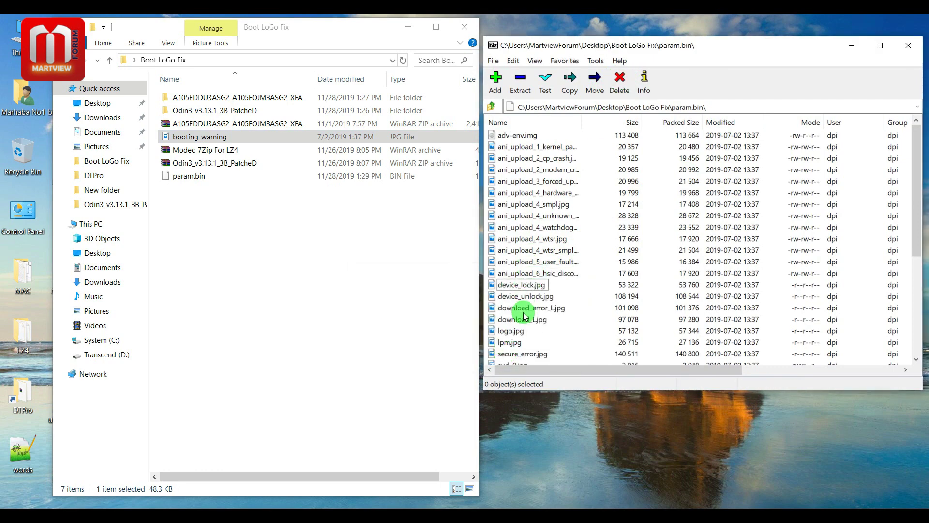
# Copy svb_orange.jpg from the param.bin archive into the Boot LoGo Fix folder, and view the image.
pyautogui.moveTo(912, 164); pyautogui.dragTo(911, 269)
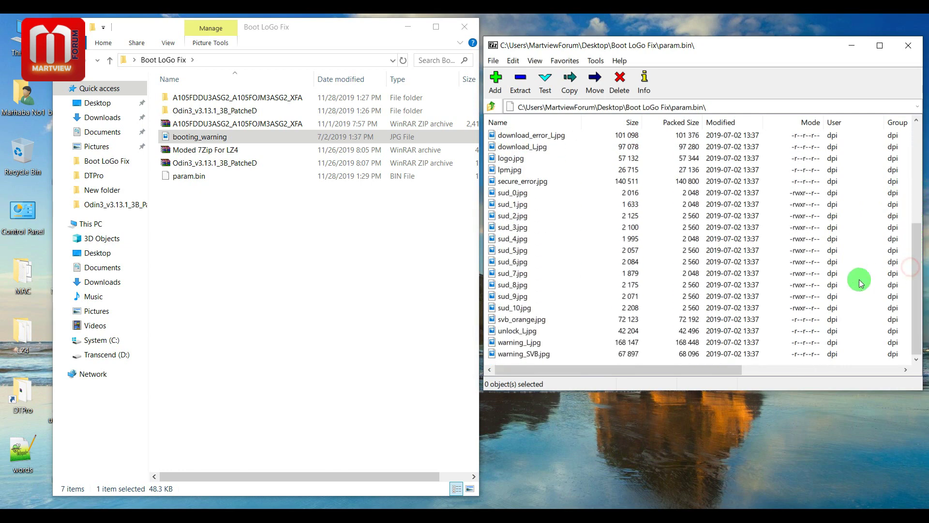
pyautogui.click(504, 322)
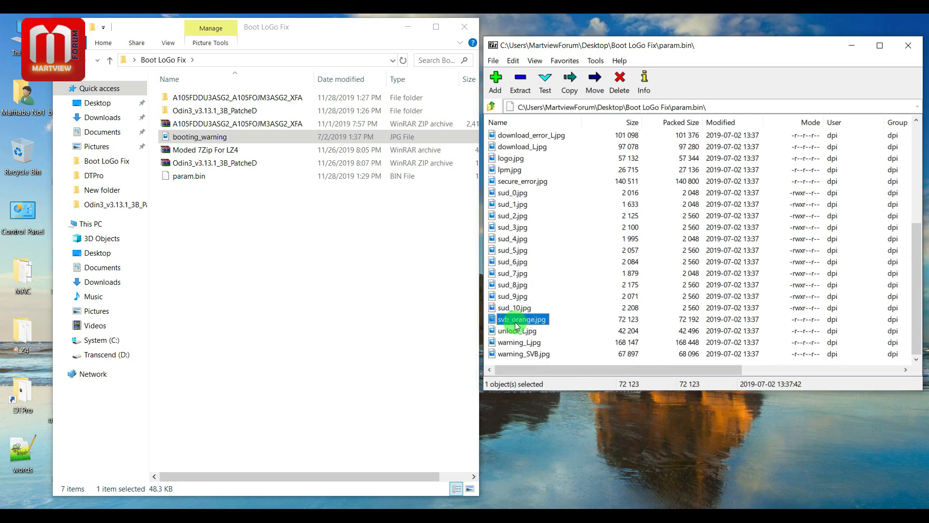
pyautogui.moveTo(500, 321); pyautogui.dragTo(370, 307)
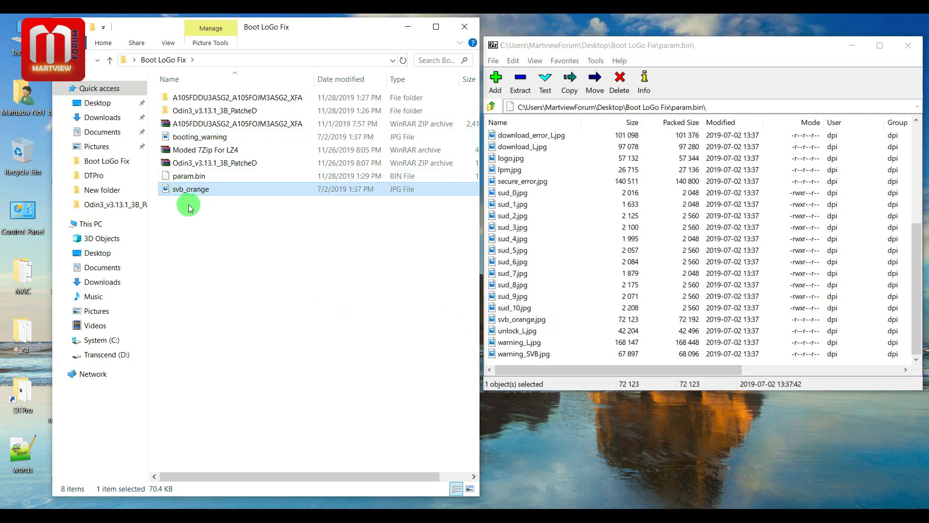
pyautogui.doubleClick(179, 191)
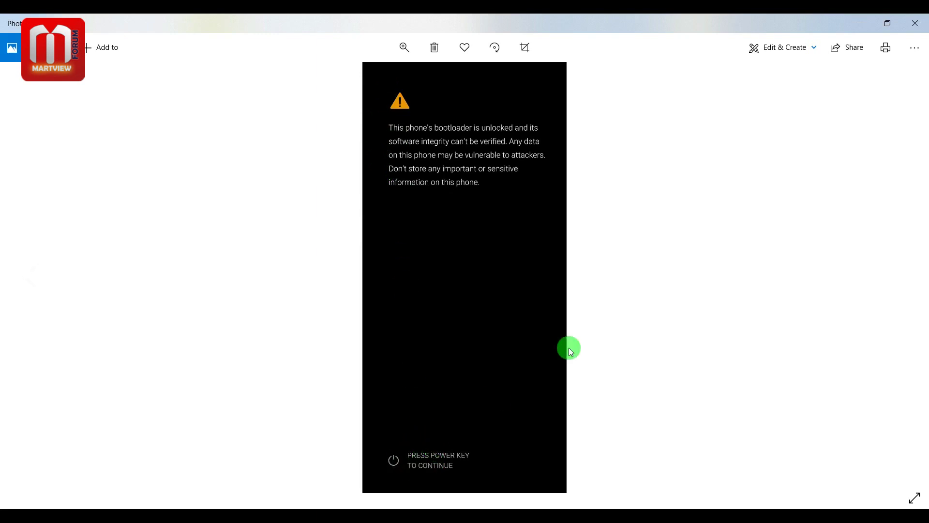
pyautogui.click(917, 26)
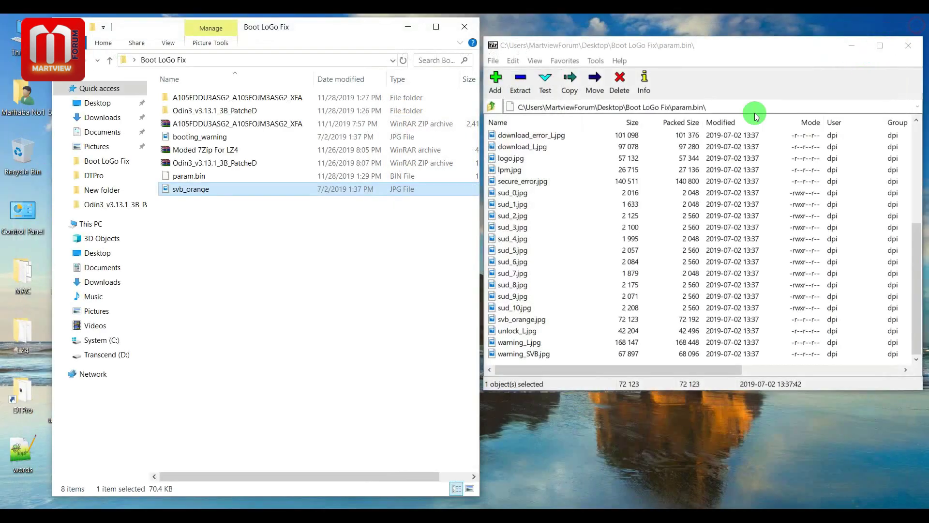
# Delete svb_orange.jpg from the param.bin archive, look over the remaining files, and close the archive window.
pyautogui.click(518, 321)
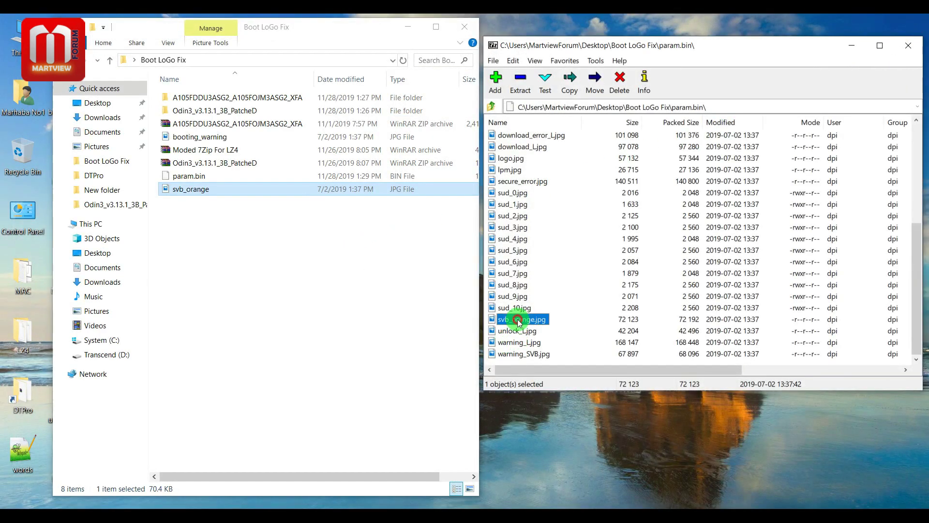
pyautogui.click(518, 321)
pyautogui.click(493, 321)
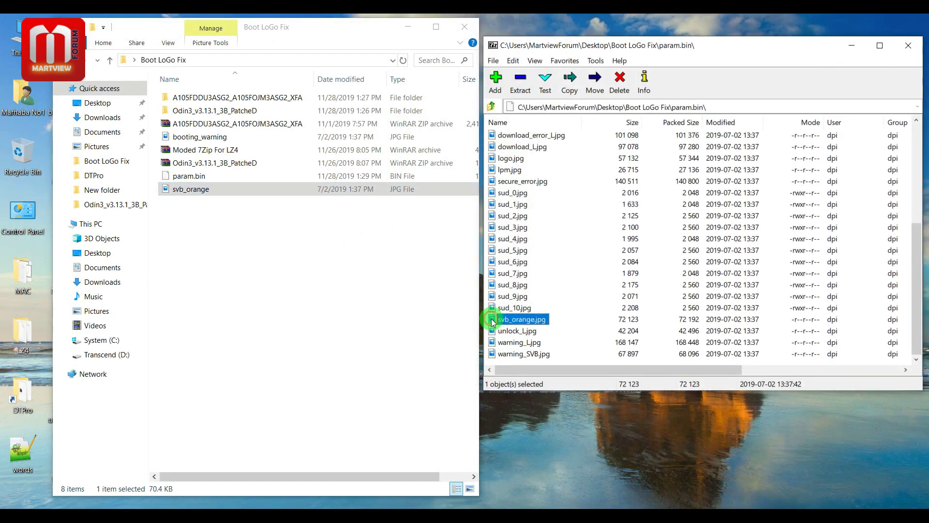
pyautogui.click(620, 80)
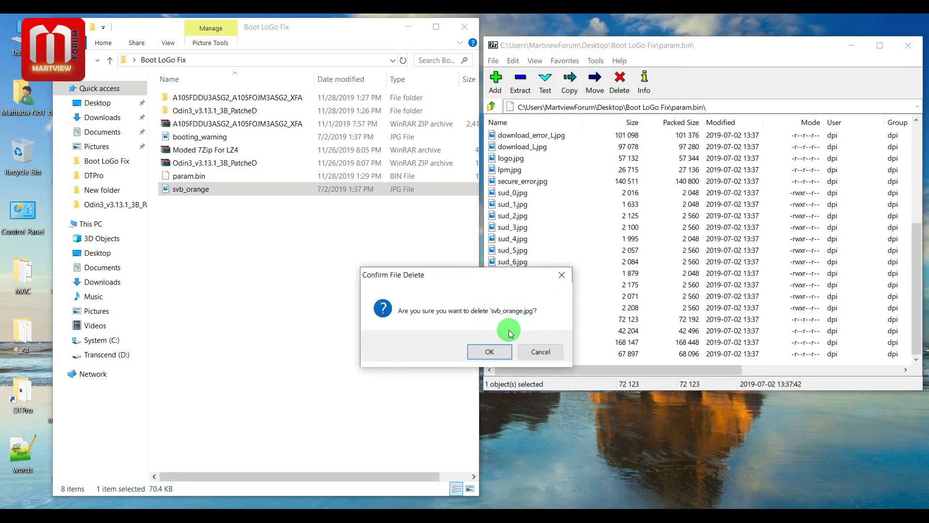
pyautogui.click(490, 351)
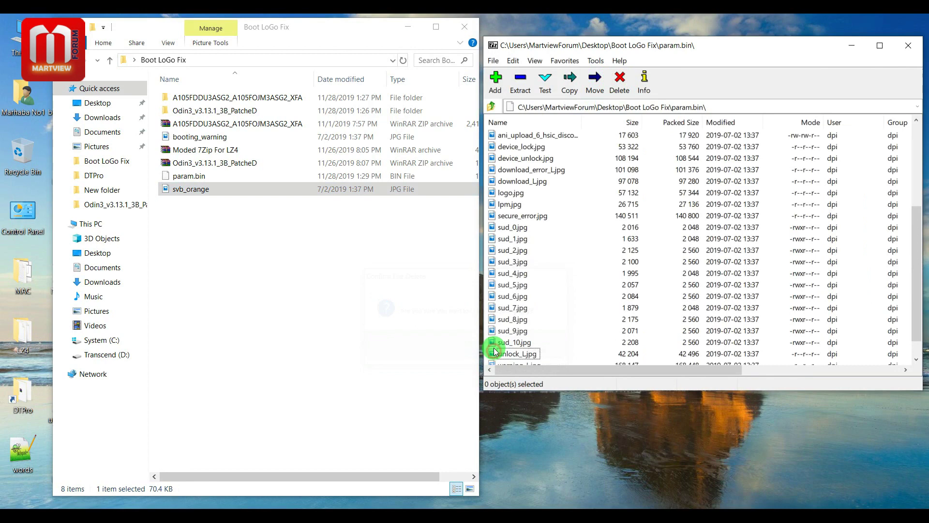
pyautogui.click(527, 353)
pyautogui.moveTo(918, 290); pyautogui.dragTo(914, 317)
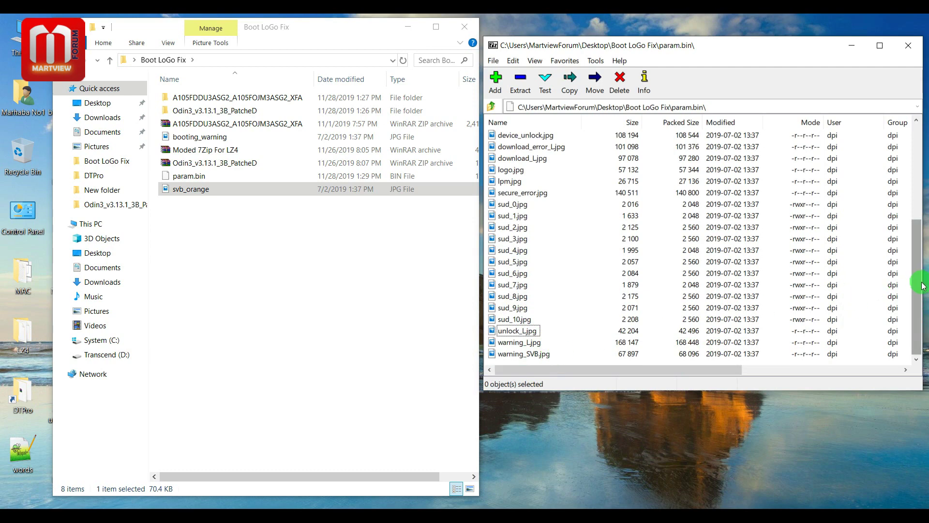
pyautogui.moveTo(917, 280); pyautogui.dragTo(904, 183)
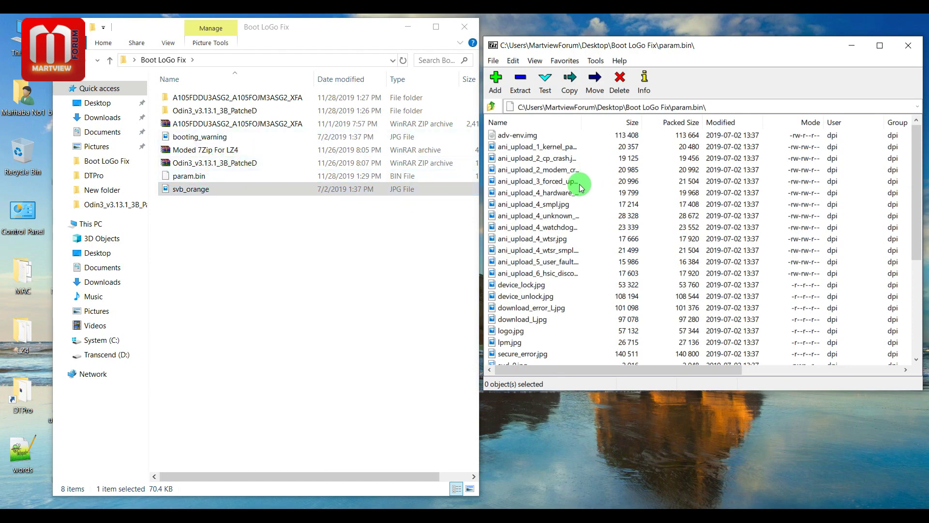
pyautogui.click(908, 45)
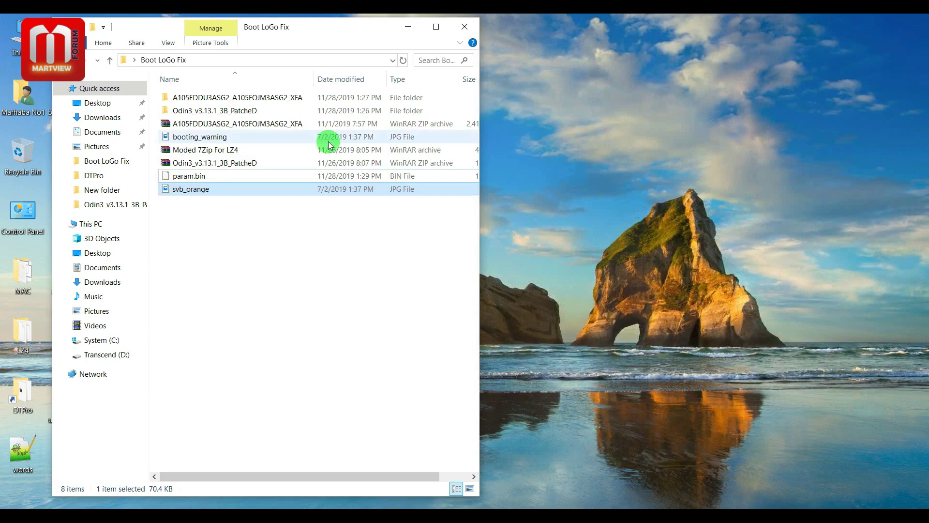
# Pack param.bin from the Boot LoGo Fix folder into a tar archive named param.tar with 7-Zip Zstandard.
pyautogui.rightClick(182, 177)
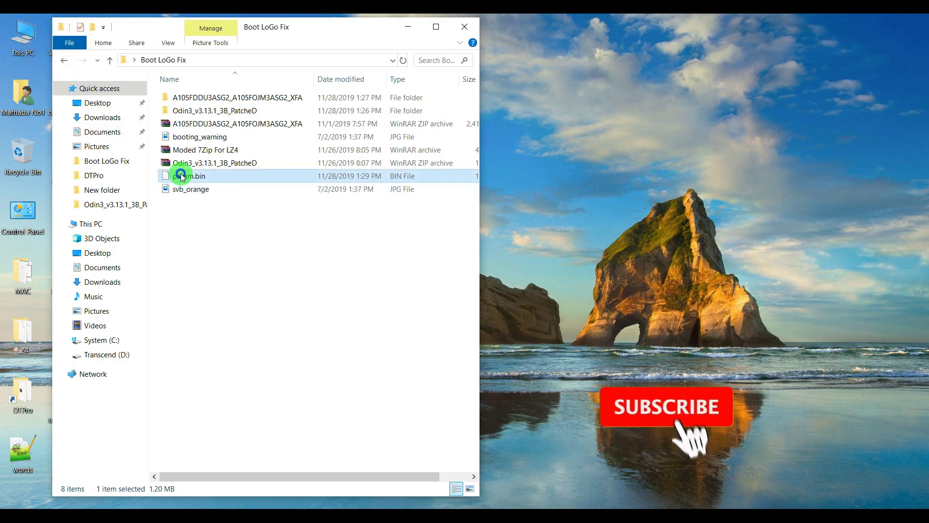
pyautogui.moveTo(239, 198)
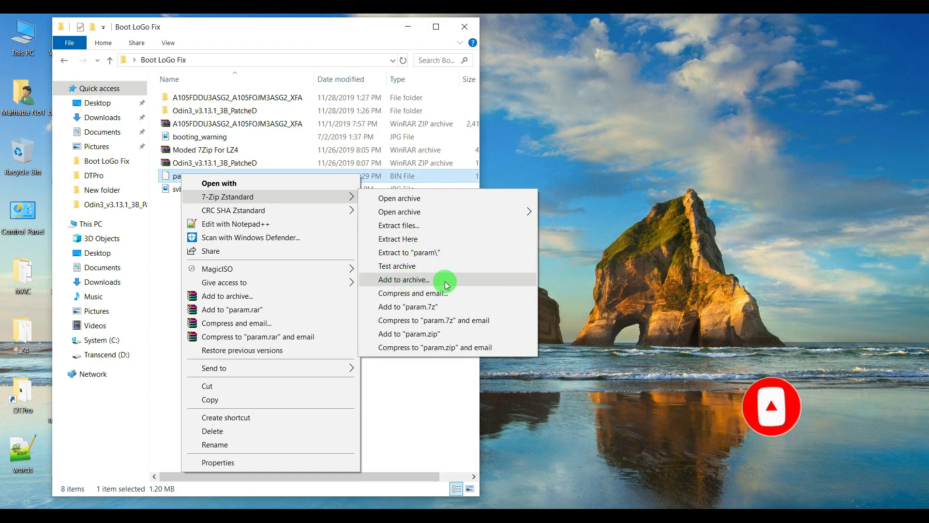
pyautogui.click(403, 280)
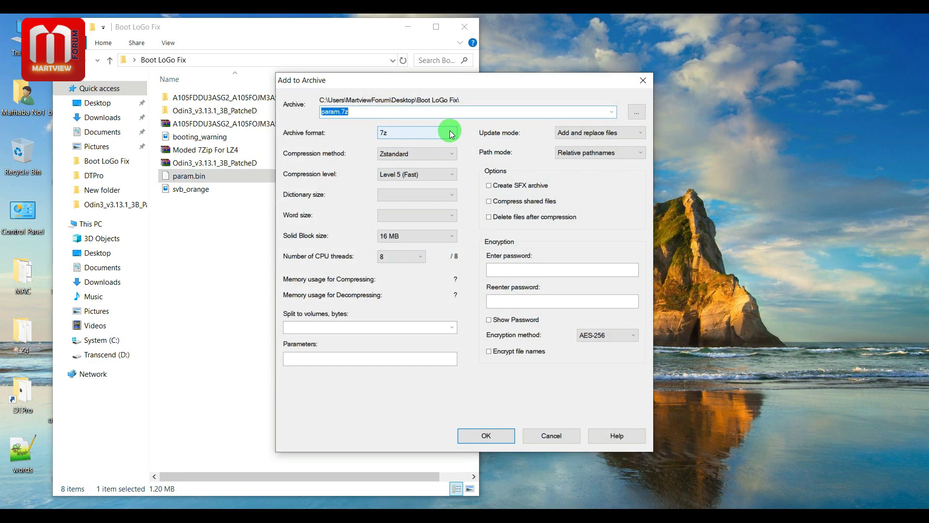
pyautogui.click(450, 134)
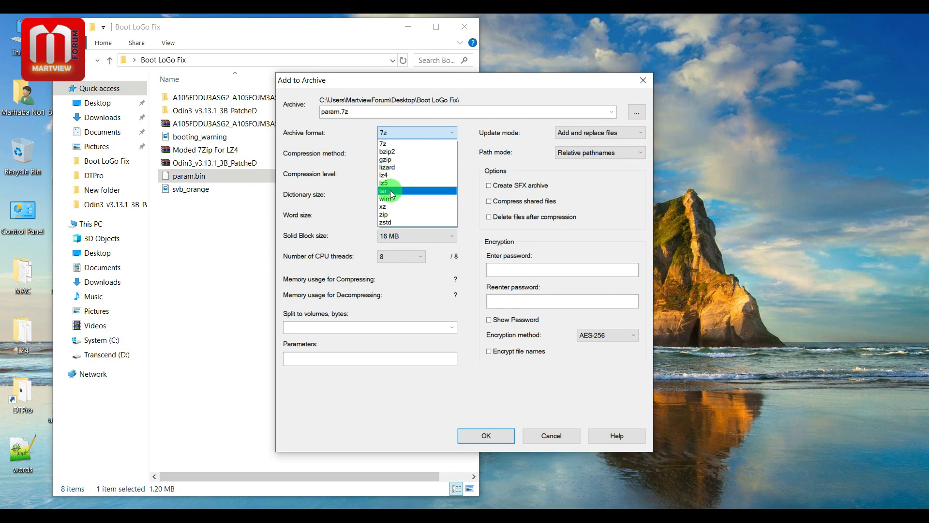
pyautogui.click(390, 190)
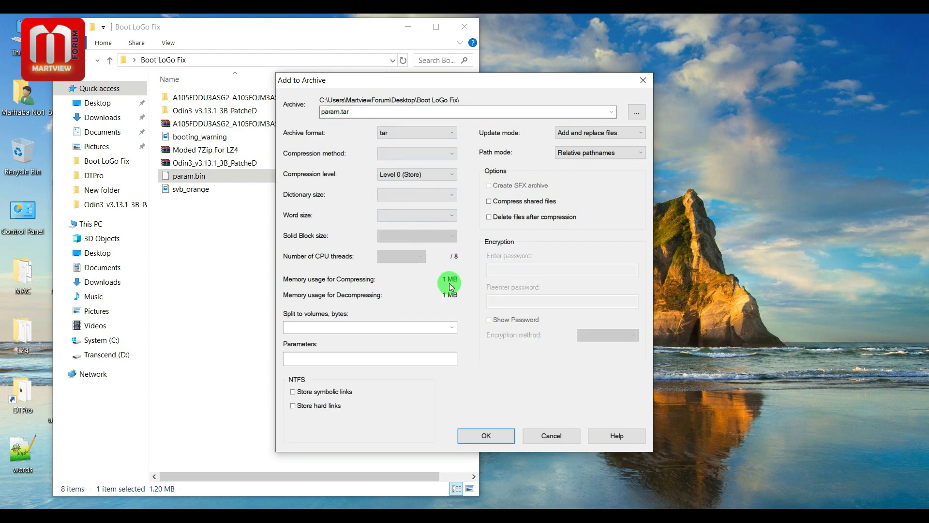
pyautogui.click(486, 436)
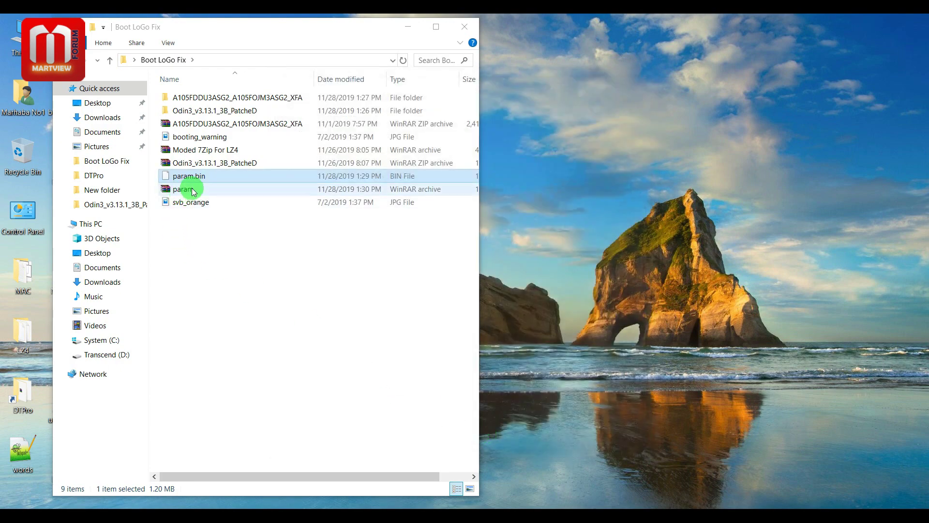
# Delete the loose param.bin file from the Boot LoGo Fix folder.
pyautogui.rightClick(179, 219)
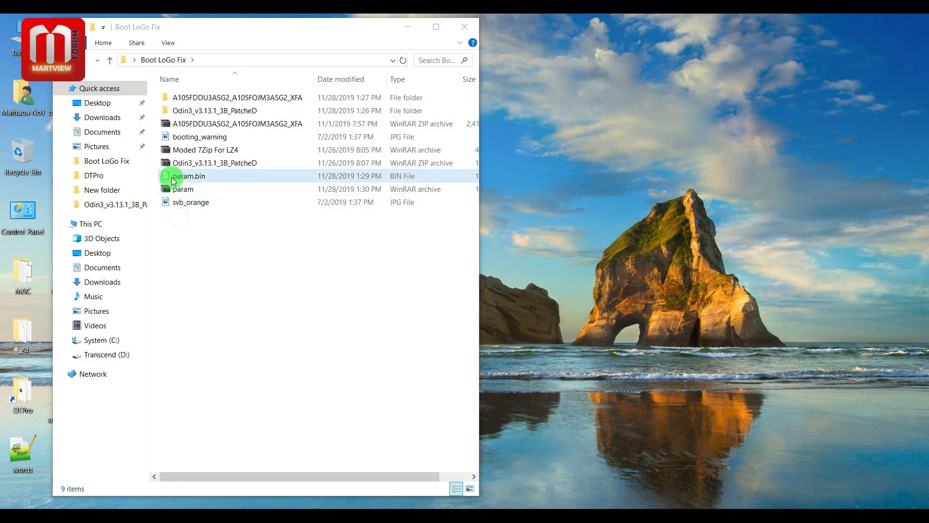
pyautogui.click(173, 178)
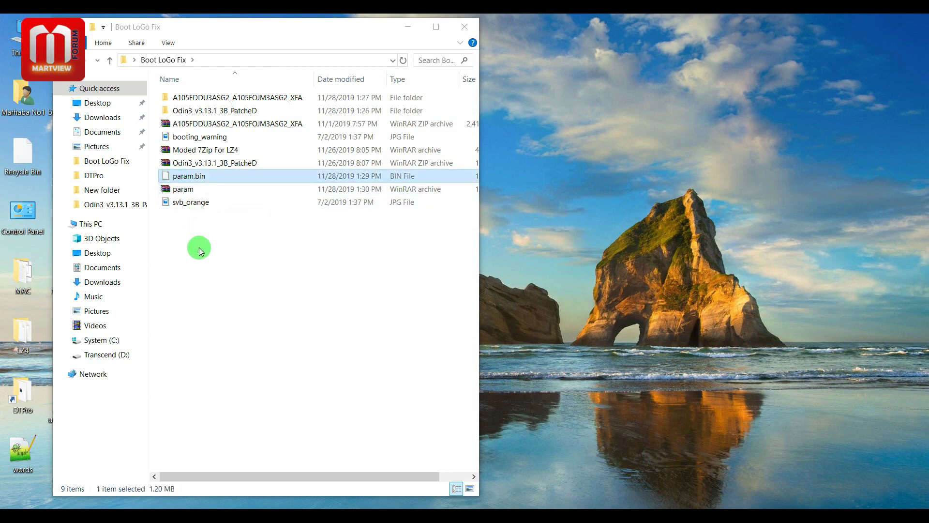
pyautogui.press('Delete')
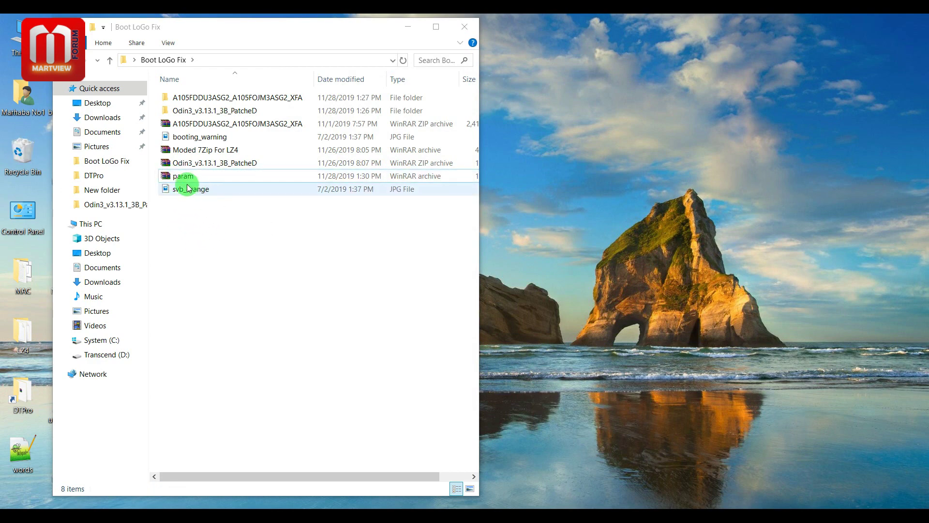
# Rename the param tar archive as A105F U3 Boot Logo Fix.
pyautogui.click(184, 177)
pyautogui.click(198, 178)
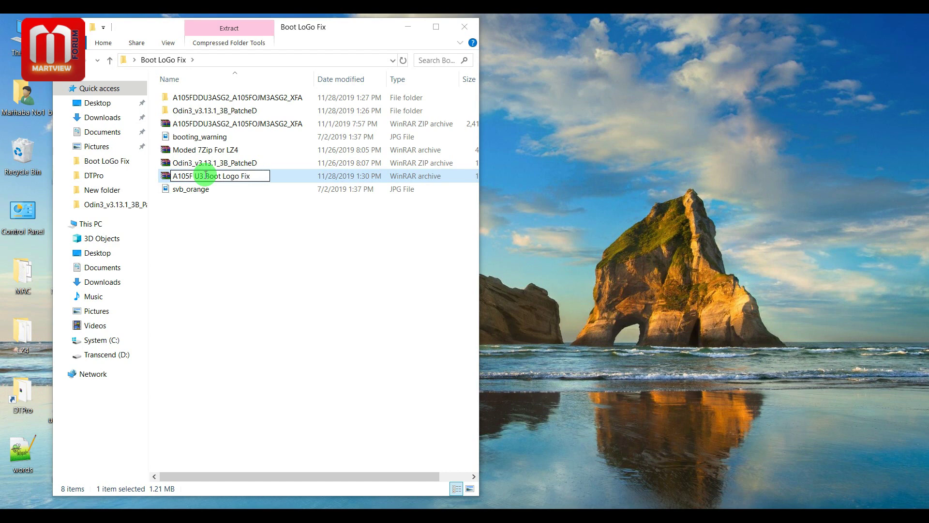
pyautogui.press('Return')
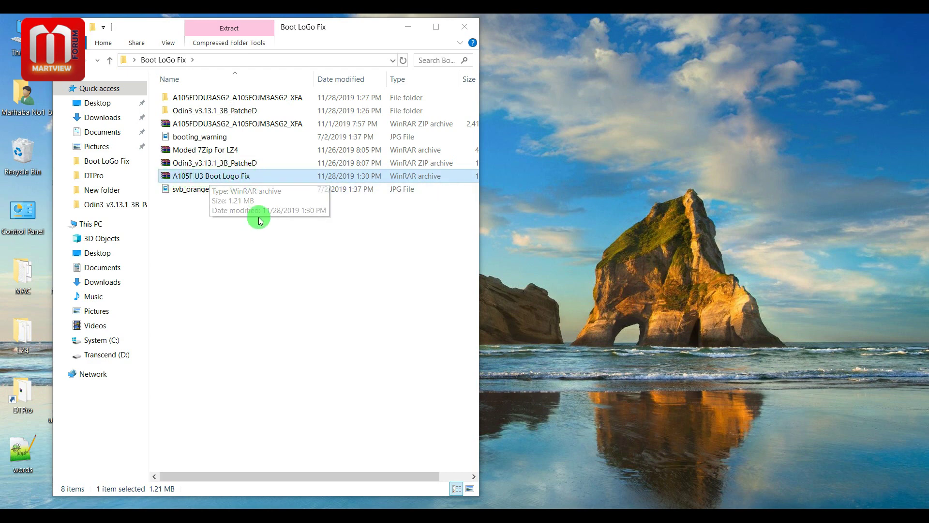
# Copy the full path of the Boot LoGo Fix folder.
pyautogui.click(214, 60)
pyautogui.rightClick(215, 61)
pyautogui.click(235, 93)
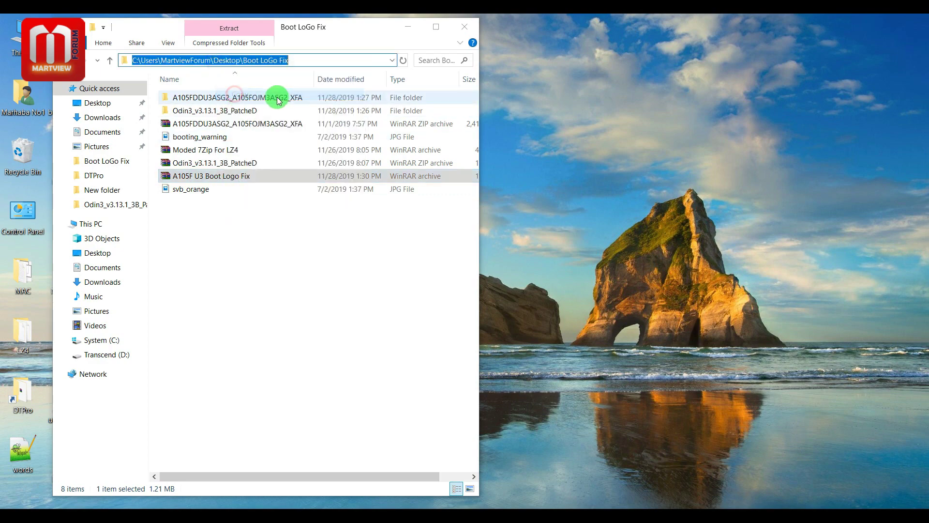
# Launch the Odin3 v3.13.1_3B_PatcheD application from the inner Odin3_v3.13.1_3B_PatcheD folder.
pyautogui.click(191, 111)
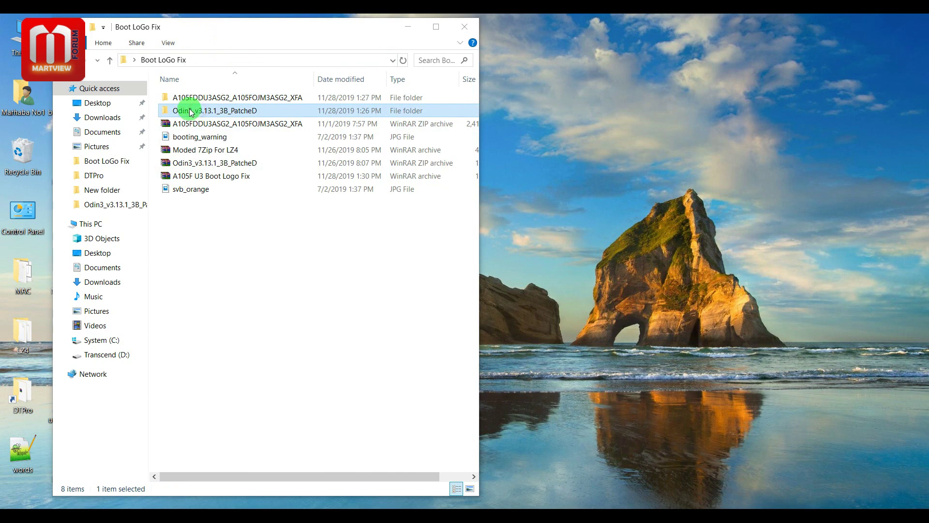
pyautogui.doubleClick(190, 111)
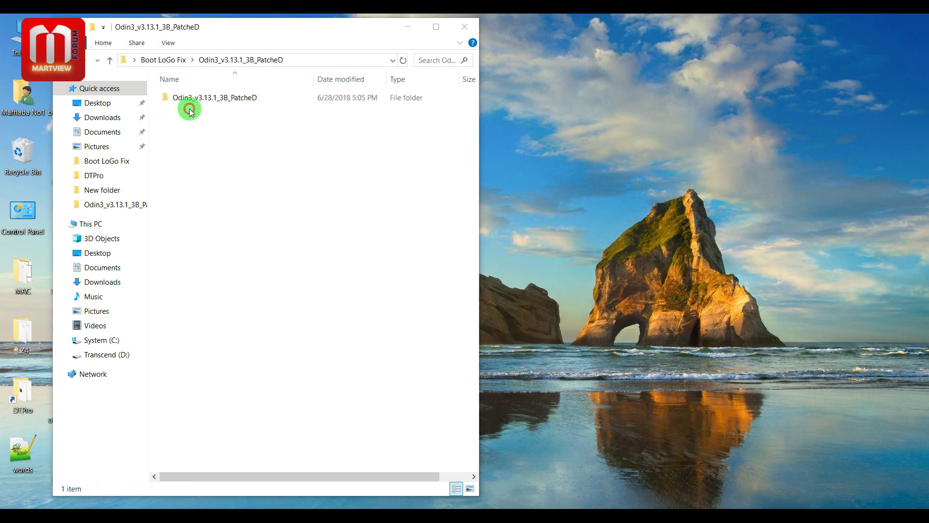
pyautogui.doubleClick(214, 98)
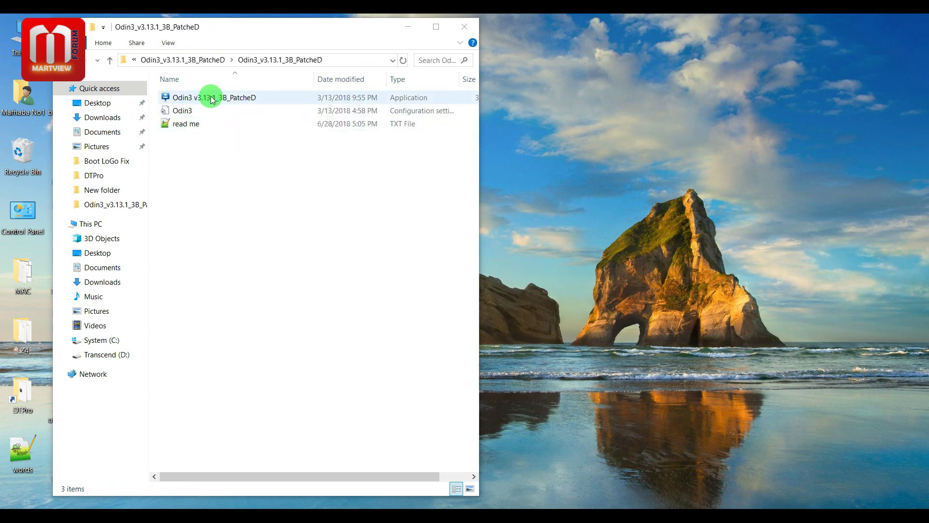
pyautogui.click(211, 98)
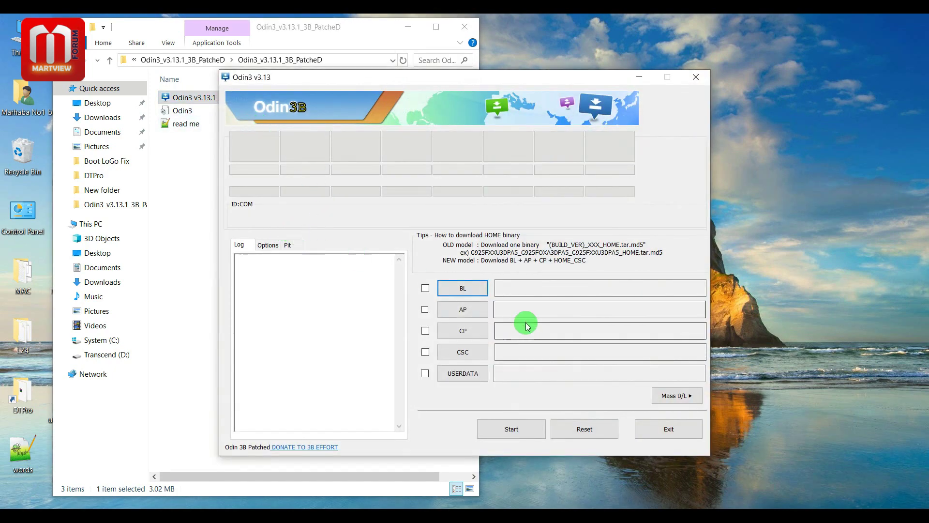
# Browse for Odin's AP file using the copied Boot LoGo Fix folder path, and select A105F U3 Boot Logo Fix.
pyautogui.click(462, 310)
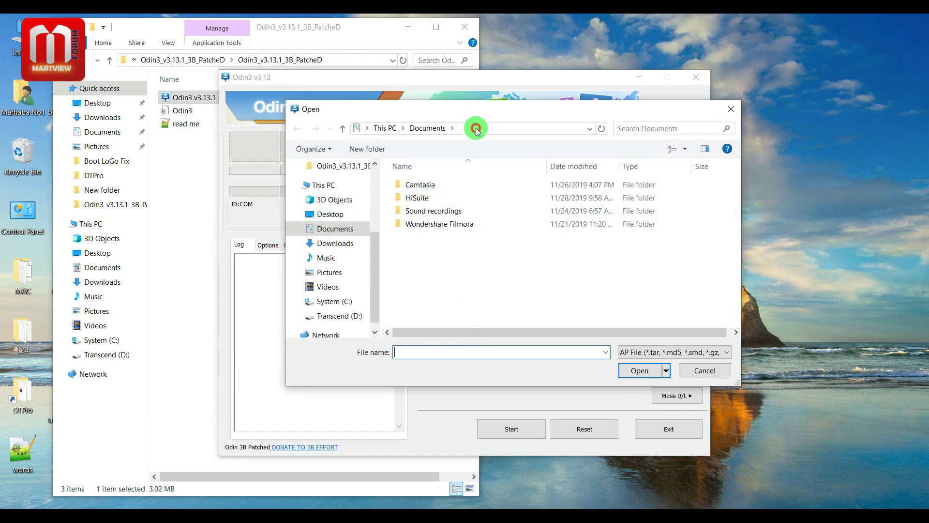
pyautogui.click(476, 129)
pyautogui.rightClick(476, 129)
pyautogui.click(504, 173)
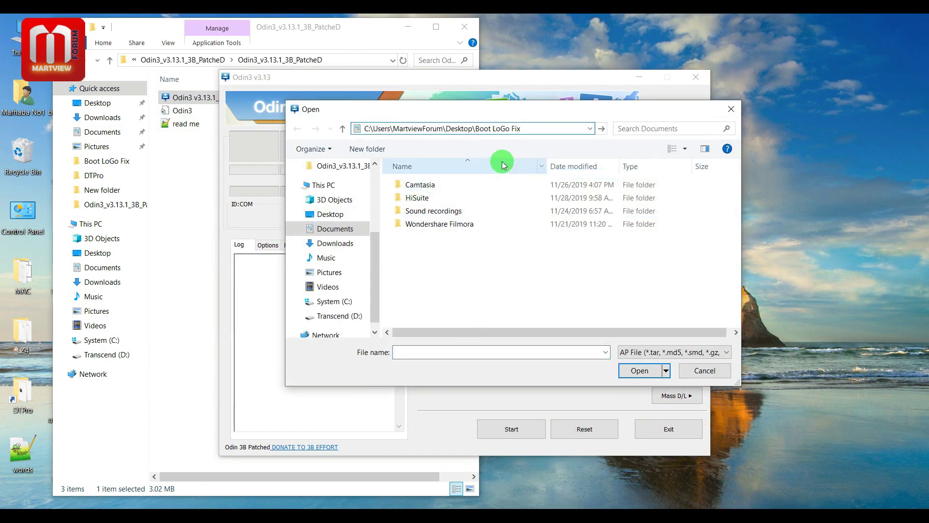
pyautogui.press('Return')
pyautogui.click(416, 213)
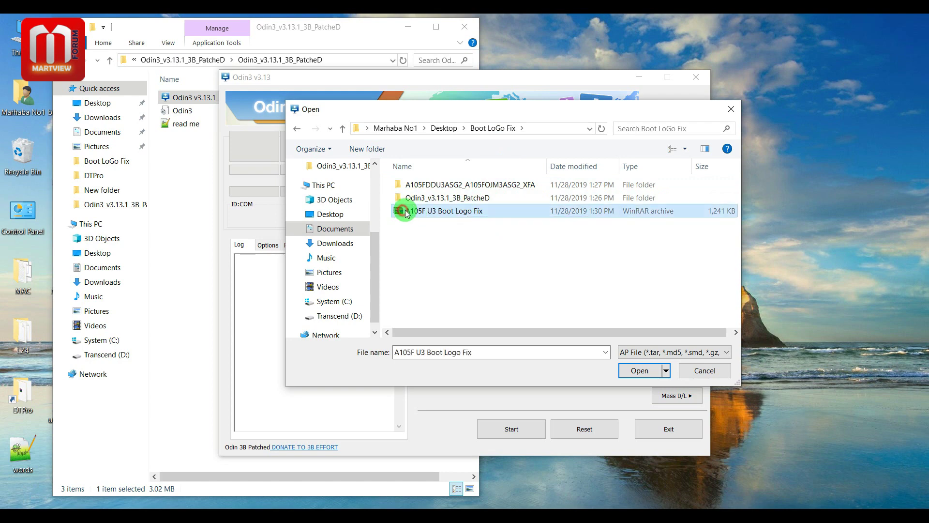
# Check A105F U3 Boot Logo Fix in the Boot LoGo Fix folder window, and load it as the AP file in Odin.
pyautogui.click(183, 166)
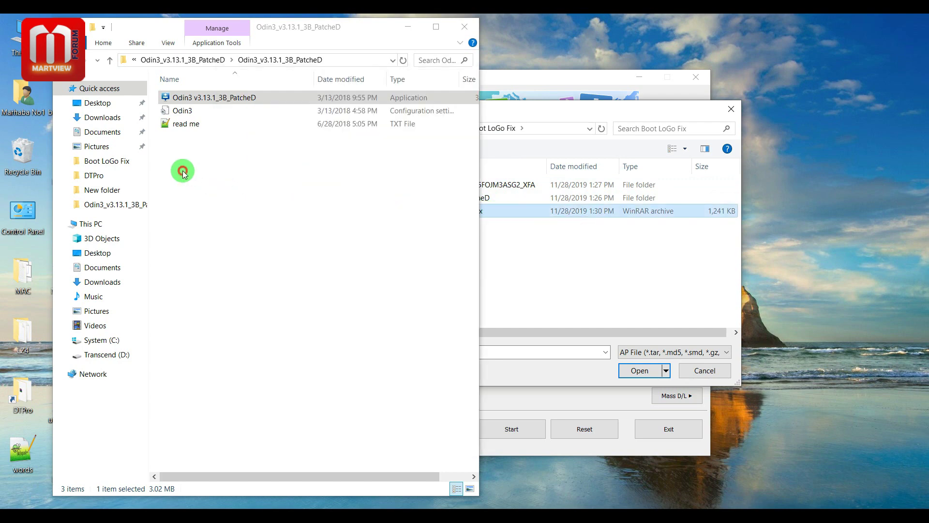
pyautogui.click(182, 59)
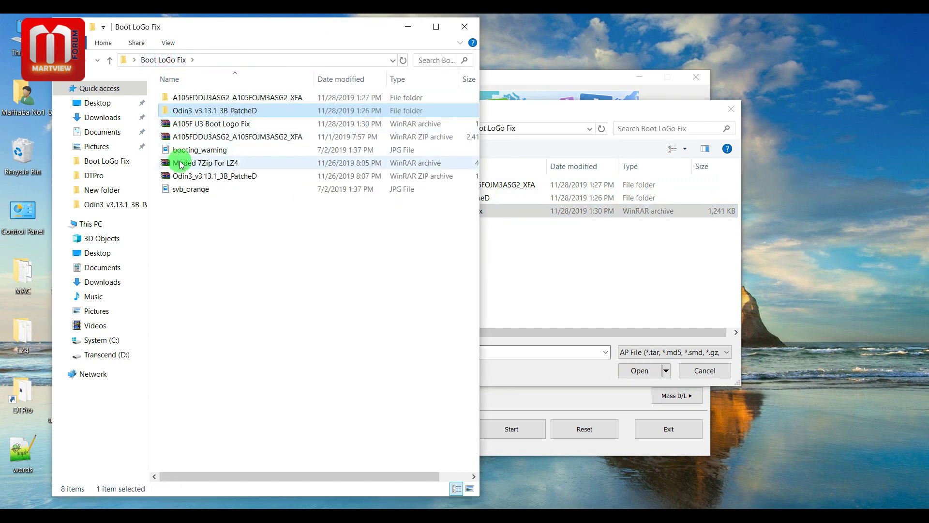
pyautogui.click(192, 177)
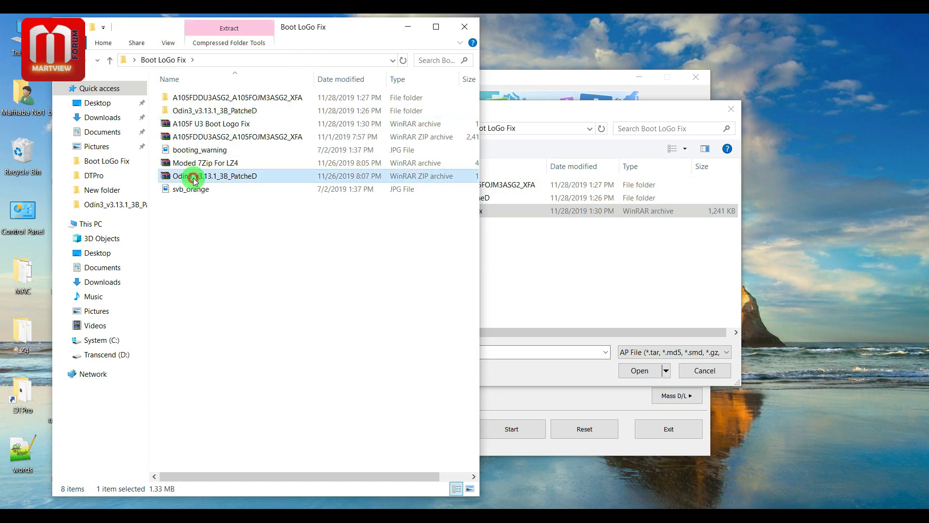
pyautogui.click(190, 124)
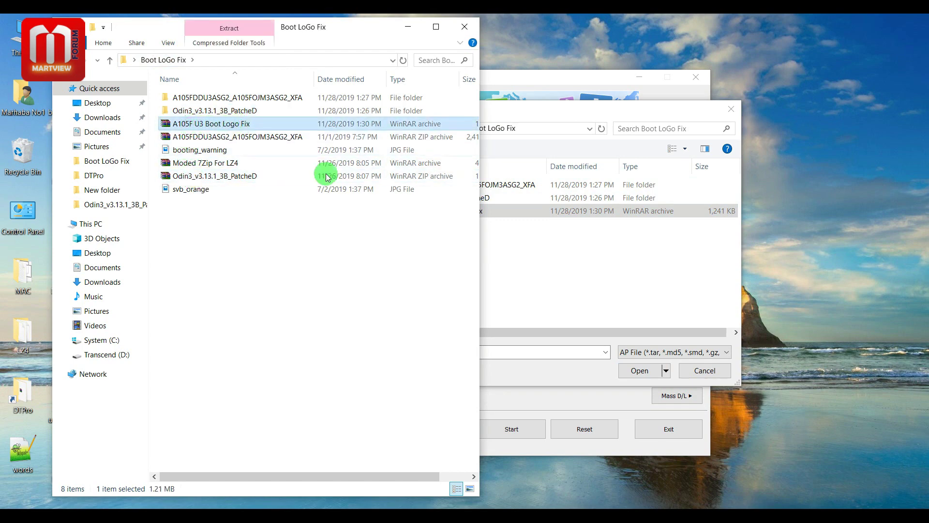
pyautogui.click(547, 256)
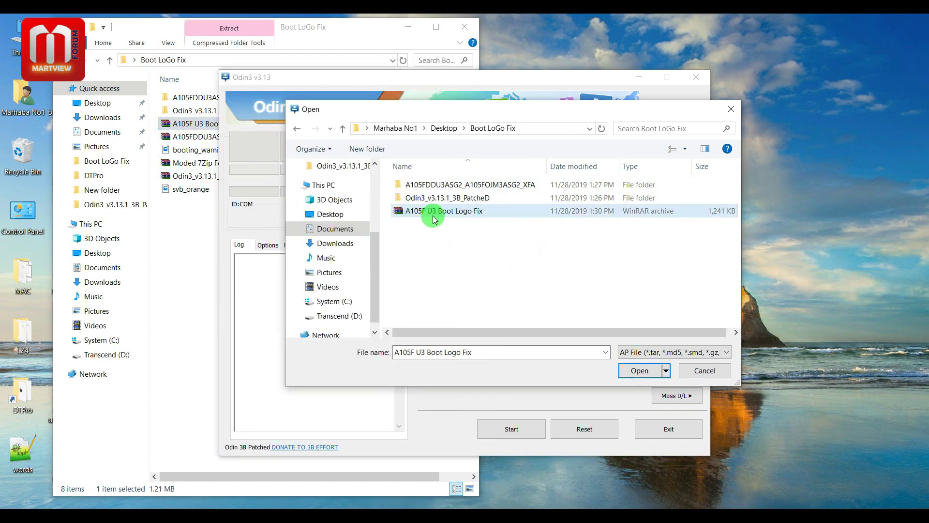
pyautogui.click(636, 370)
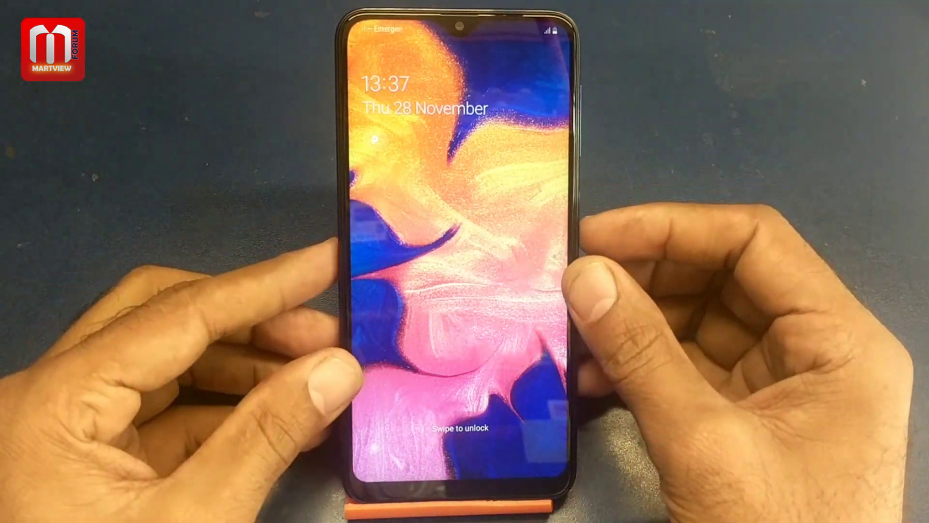
pyautogui.moveTo(446, 393); pyautogui.dragTo(550, 176)
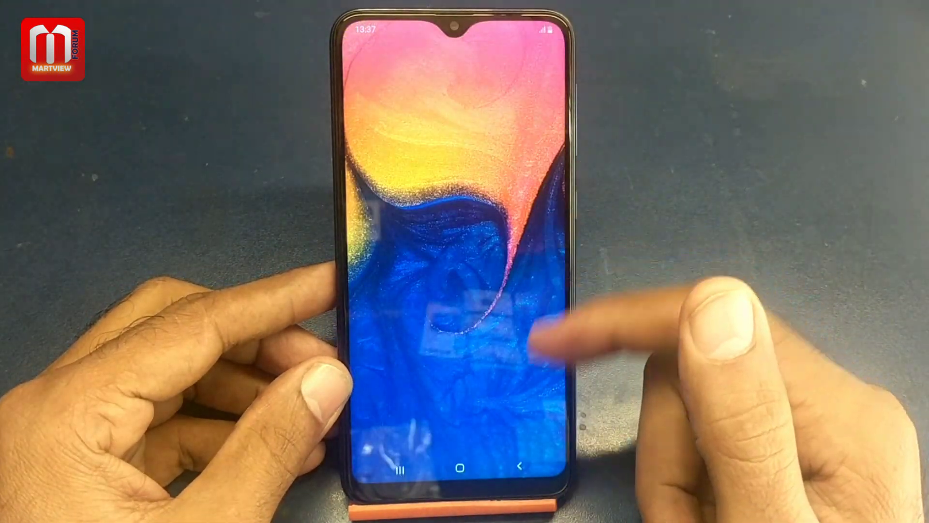
pyautogui.moveTo(518, 353); pyautogui.dragTo(561, 159)
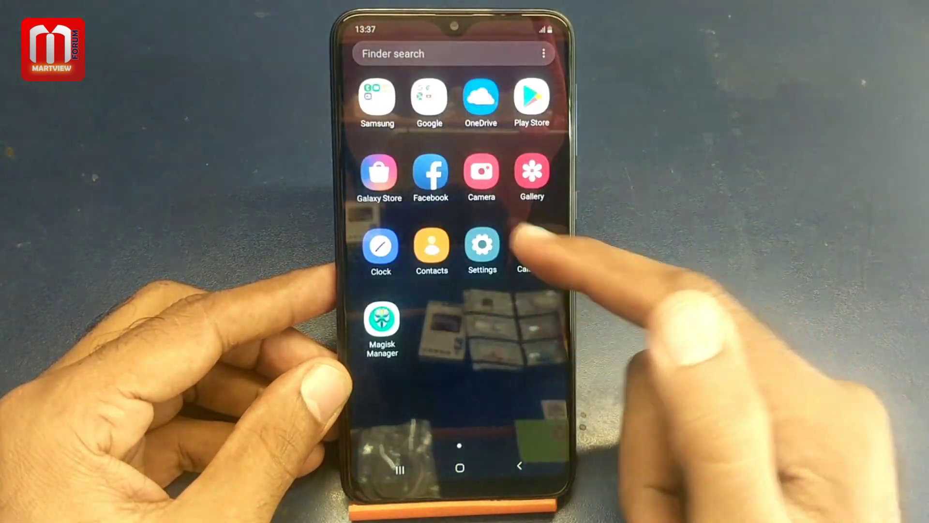
pyautogui.click(481, 242)
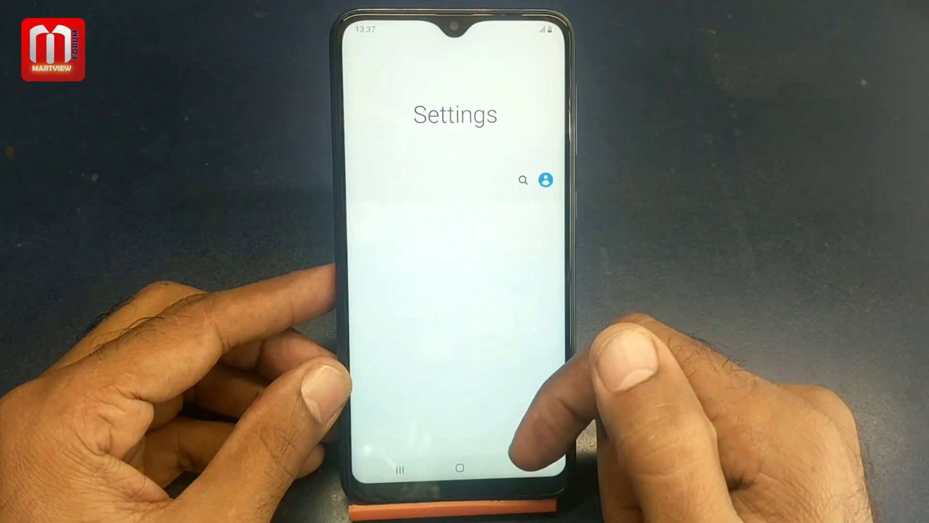
pyautogui.scroll(-10, 529, 266)
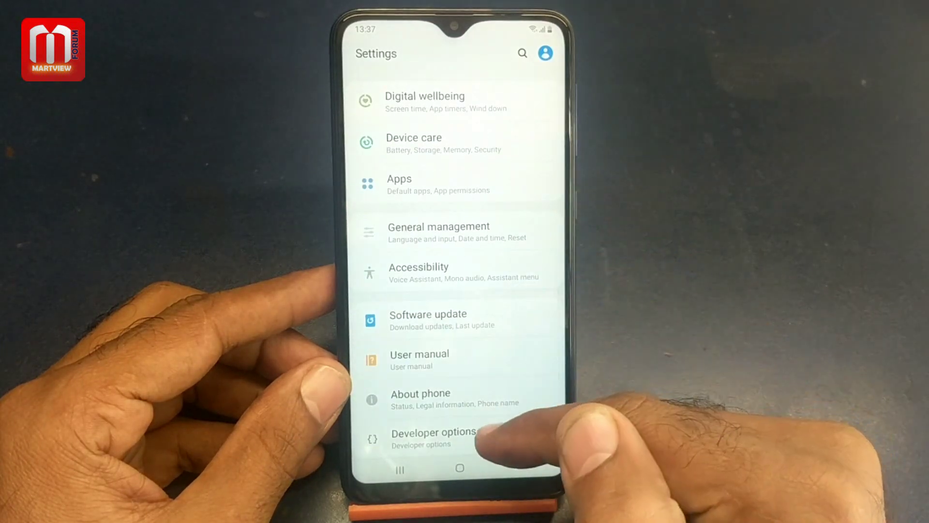
pyautogui.click(477, 402)
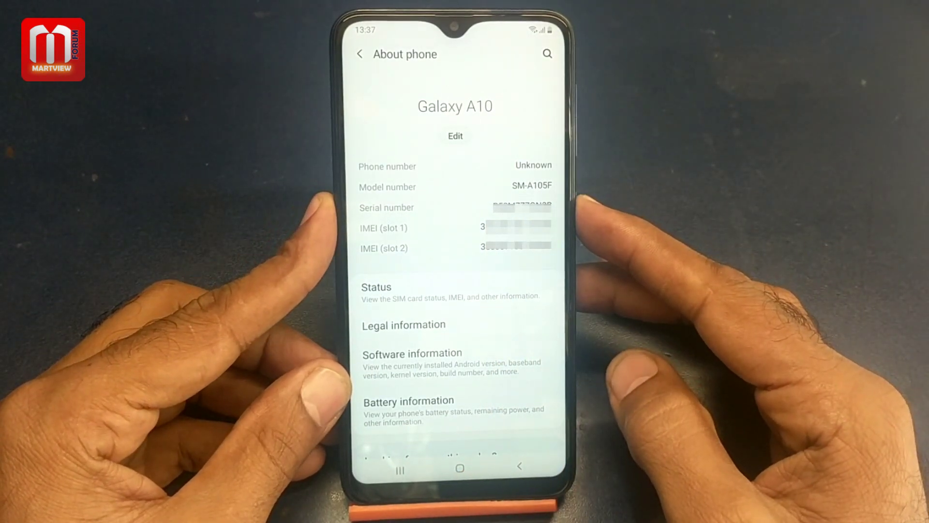
pyautogui.click(578, 203)
pyautogui.click(455, 161)
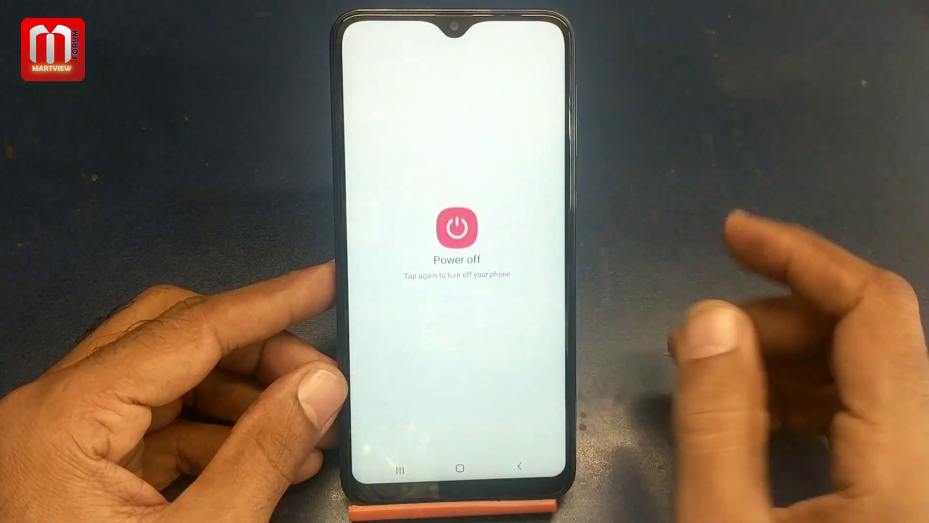
pyautogui.click(457, 227)
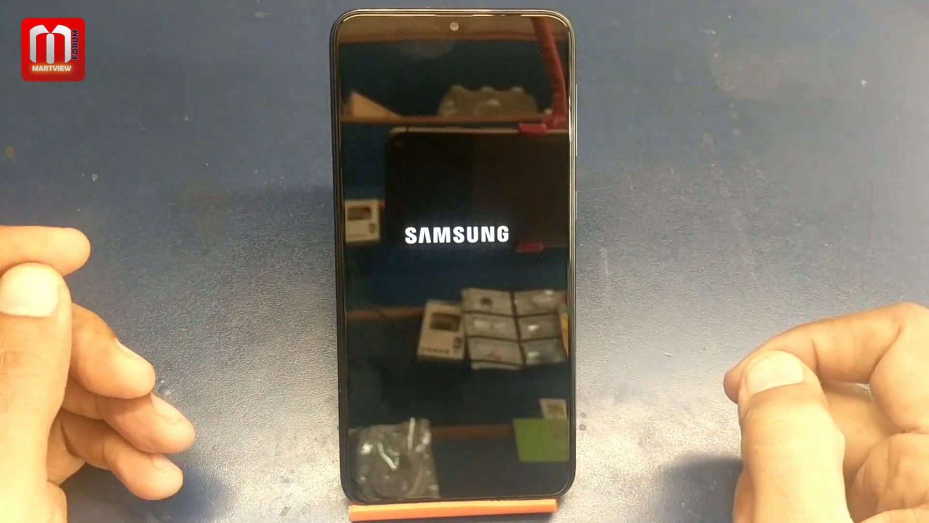